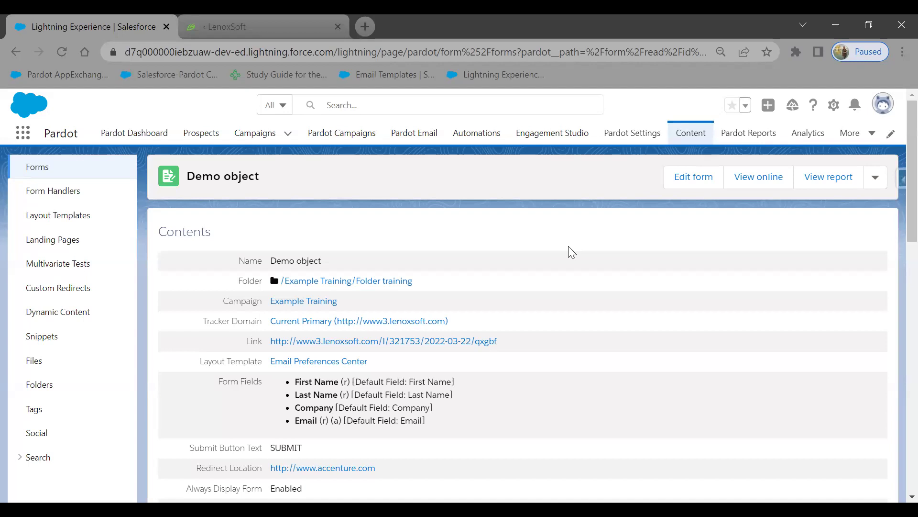
Step: Review the Demo object form's fields and completion actions, then reopen it in the edit wizard
scroll(568, 247, "down", 1)
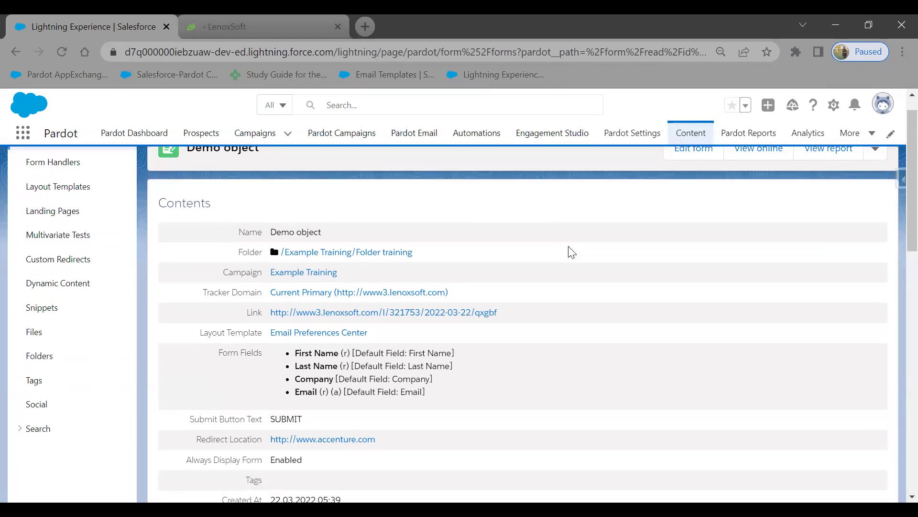
scroll(572, 252, "up", 1)
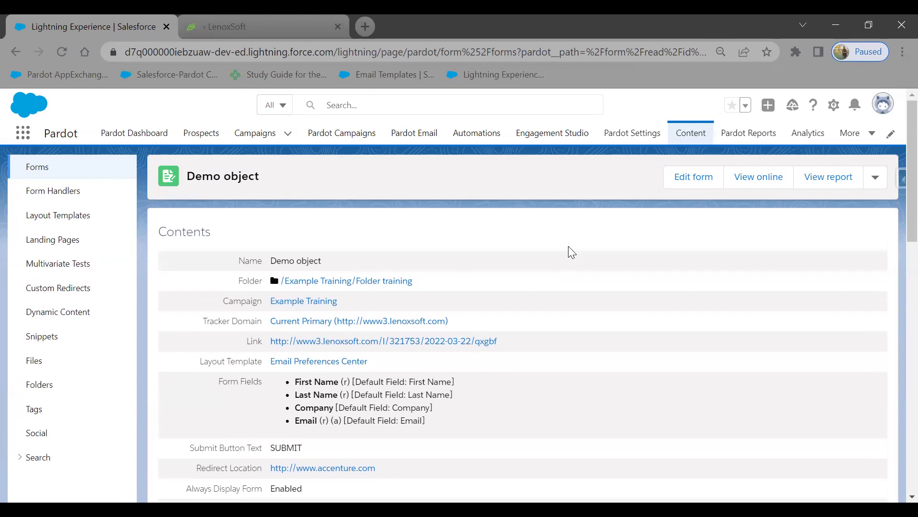
scroll(572, 252, "down", 2)
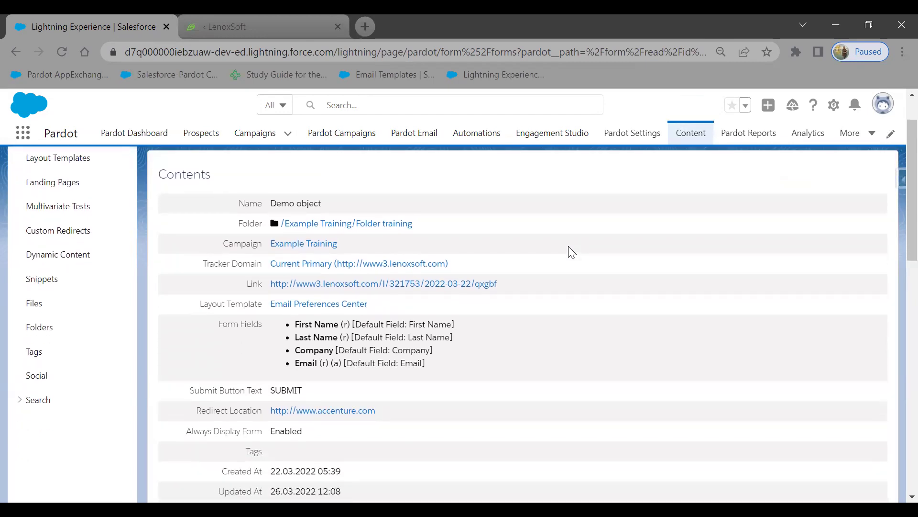
scroll(571, 252, "down", 5)
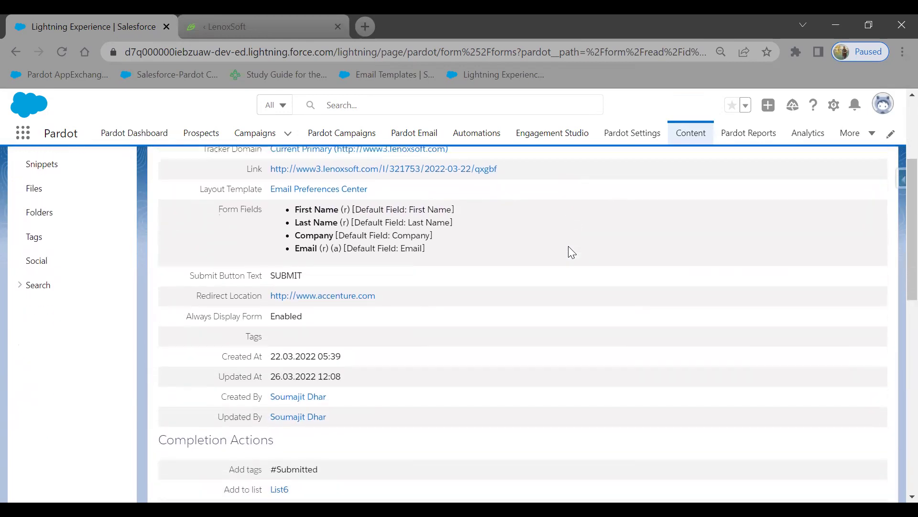
scroll(571, 252, "down", 8)
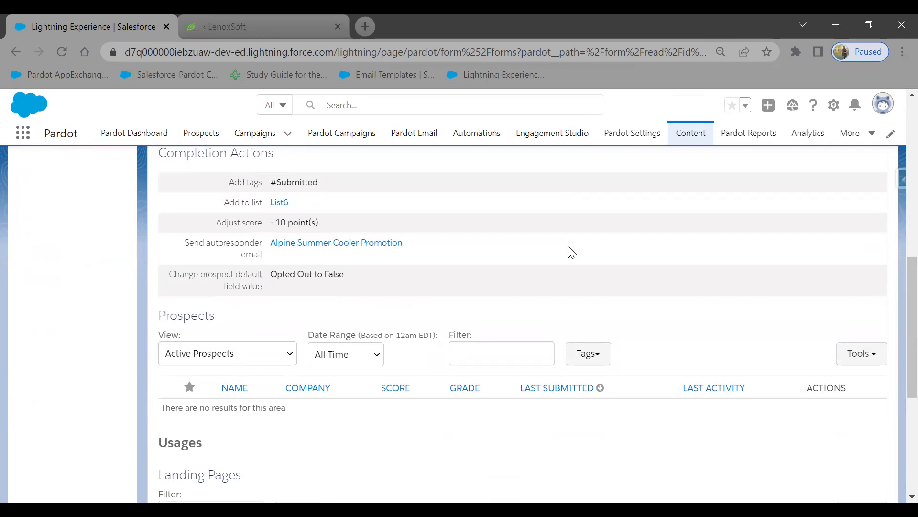
scroll(572, 252, "up", 15)
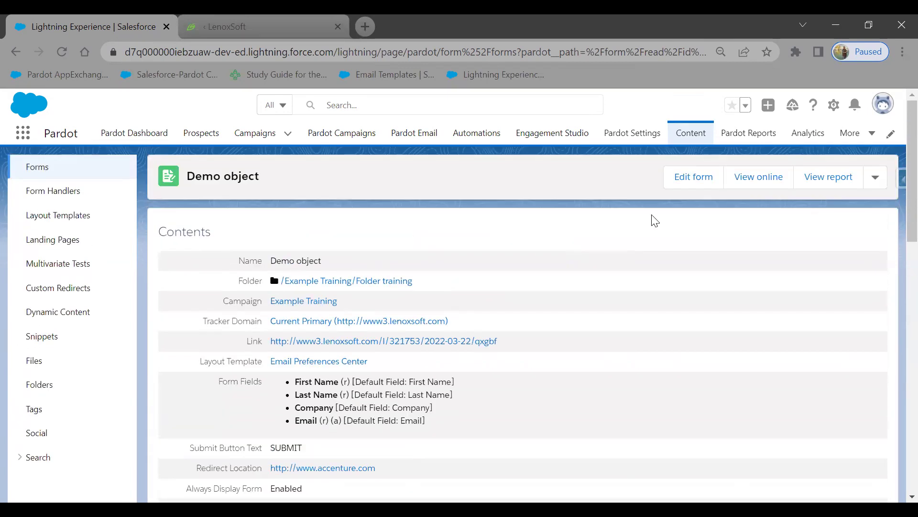
left_click(679, 177)
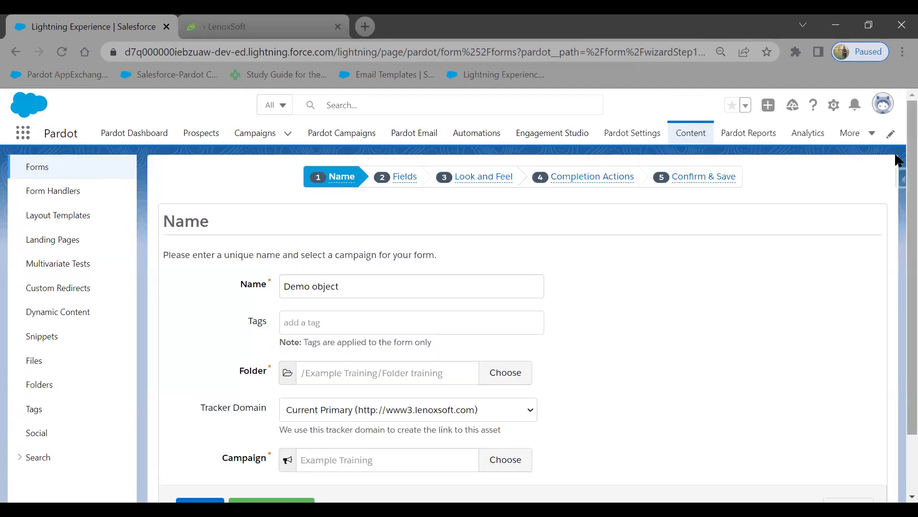
Step: Move past the name, folder and campaign settings to the Fields step's field preview
mouse_move(897, 159)
left_mouse_down()
mouse_move(894, 232)
mouse_move(895, 134)
mouse_move(897, 143)
left_mouse_up()
left_click_drag(894, 202, 894, 302)
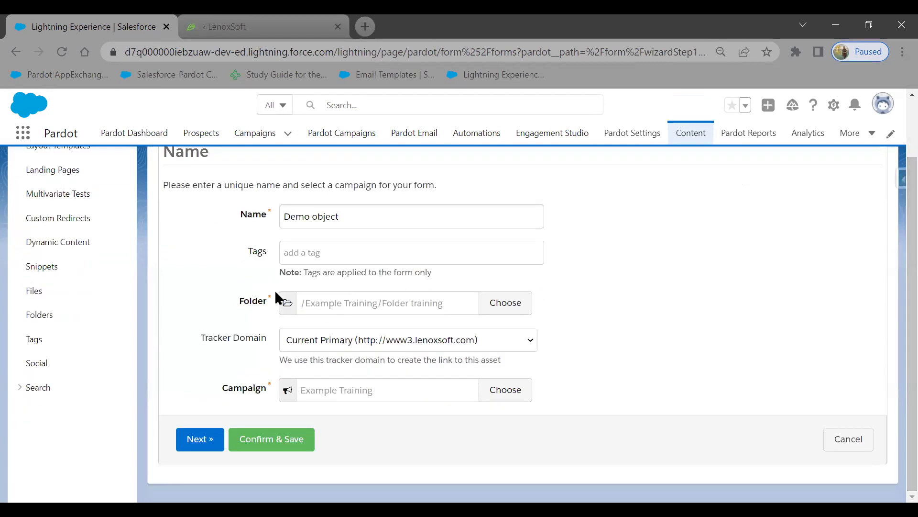
left_click(201, 440)
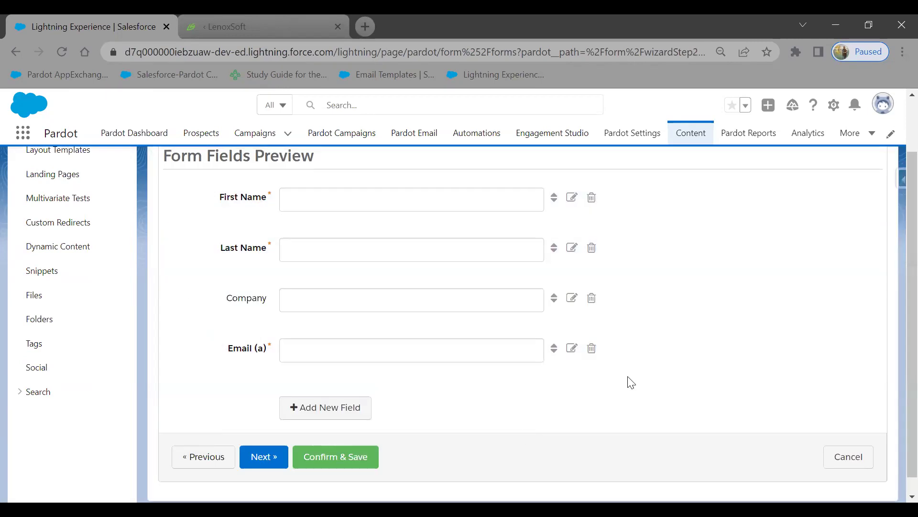
scroll(895, 273, "up", 1)
scroll(677, 334, "down", 2)
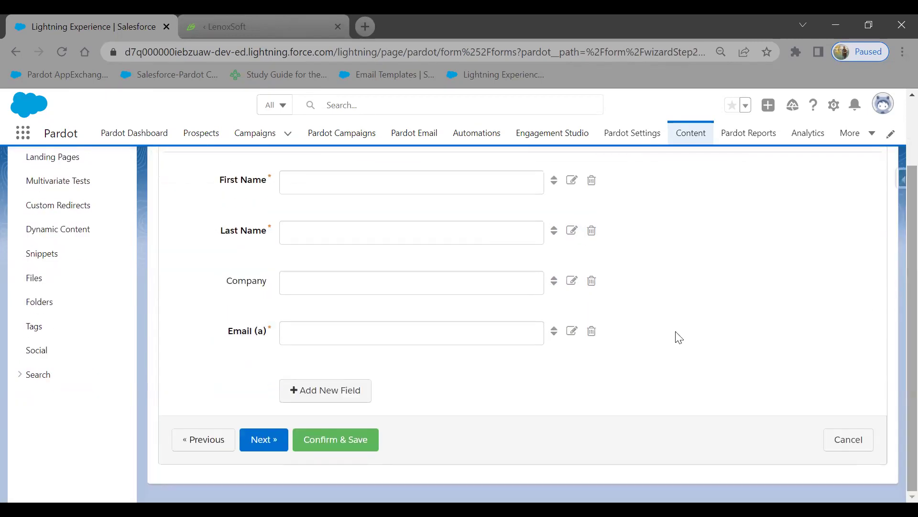
left_click(354, 391)
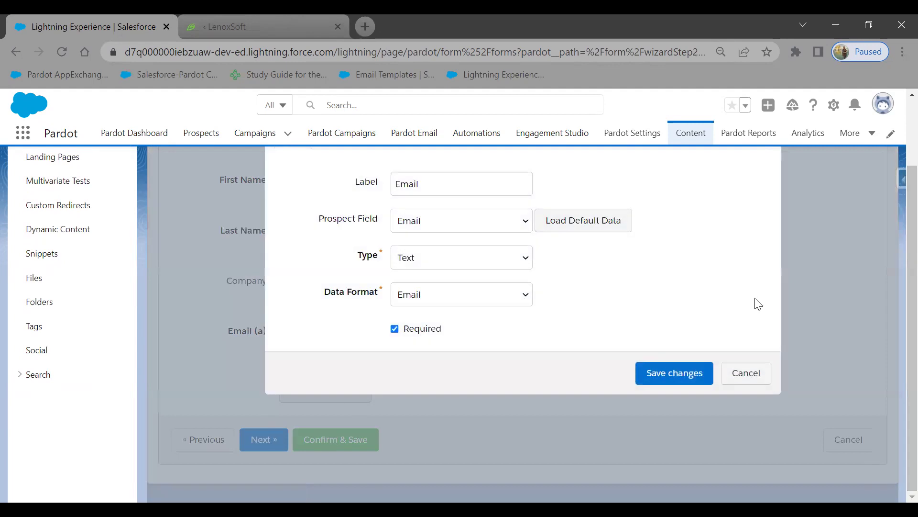
right_click(895, 227)
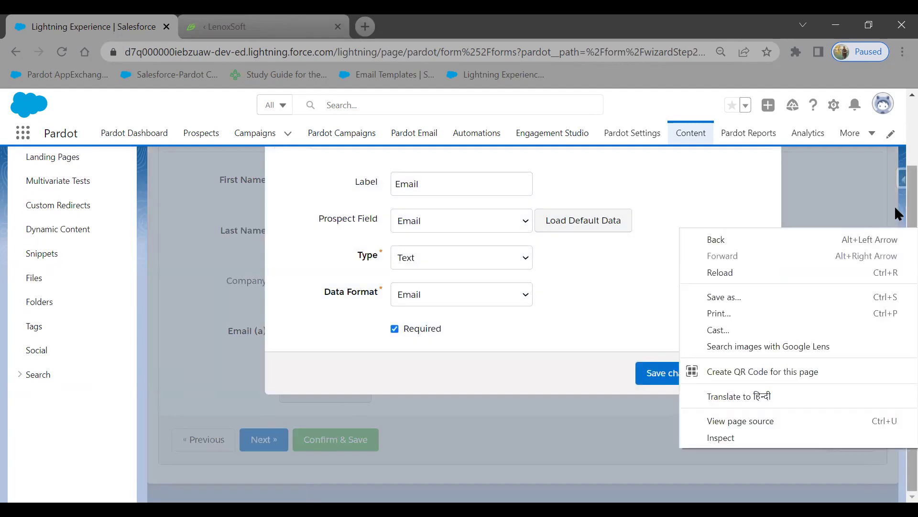
left_click(894, 160)
scroll(369, 311, "up", 1)
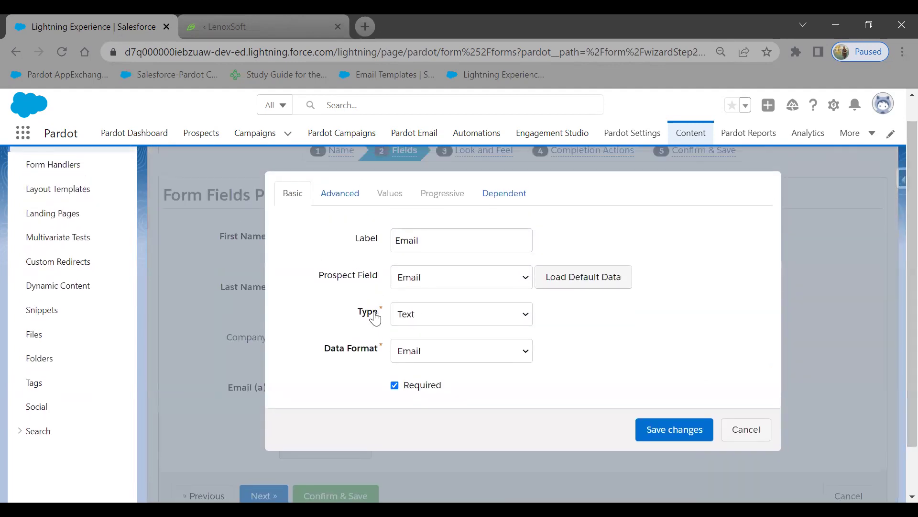
left_click(457, 282)
left_click_drag(552, 78, 548, 246)
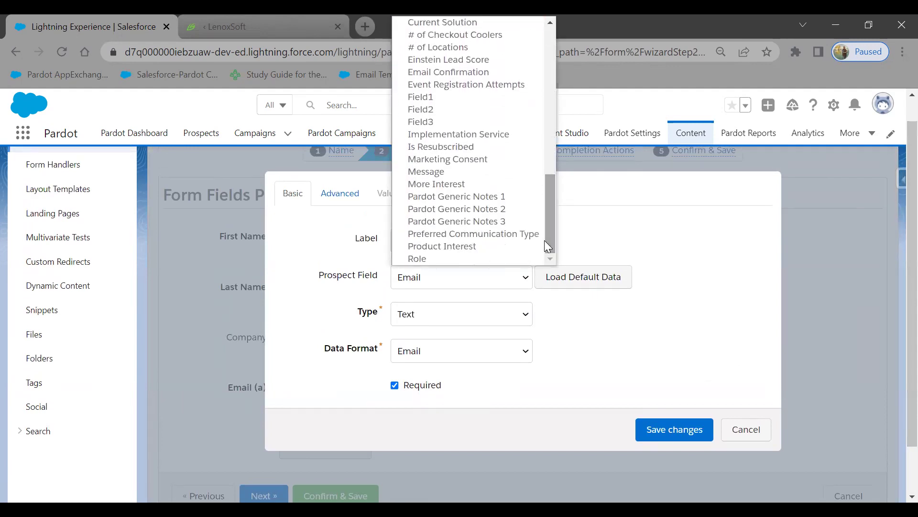
left_click(747, 430)
left_click(529, 132)
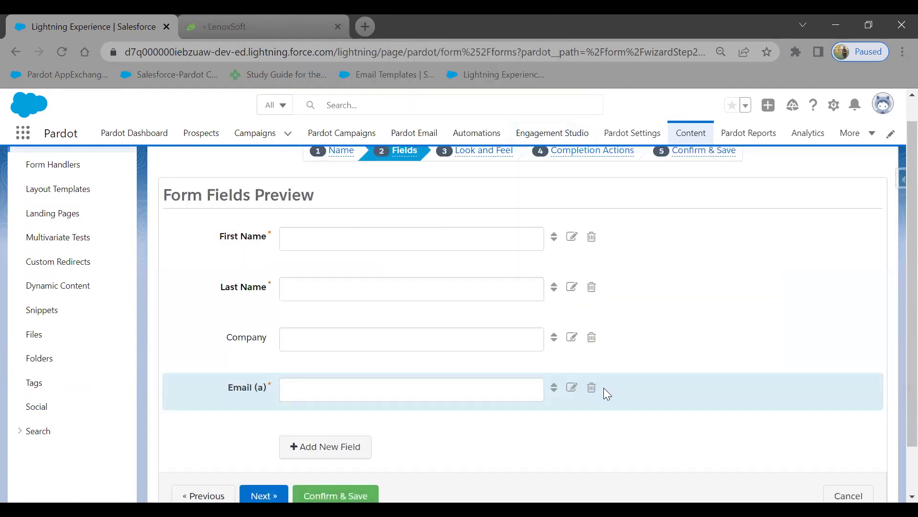
left_click(572, 389)
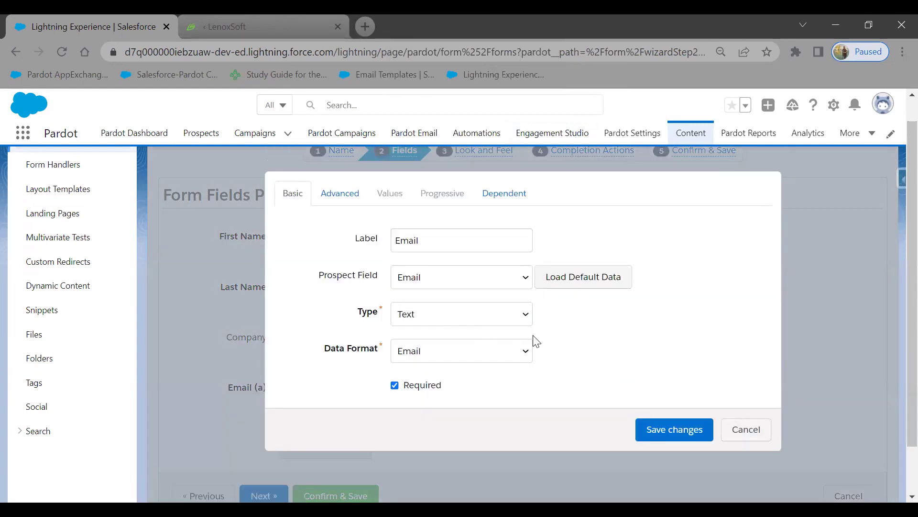
left_click(485, 358)
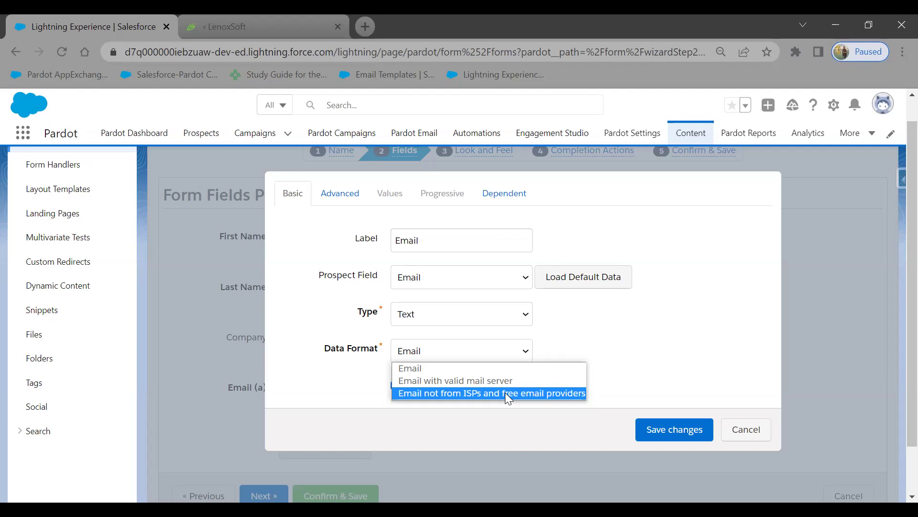
key("Up")
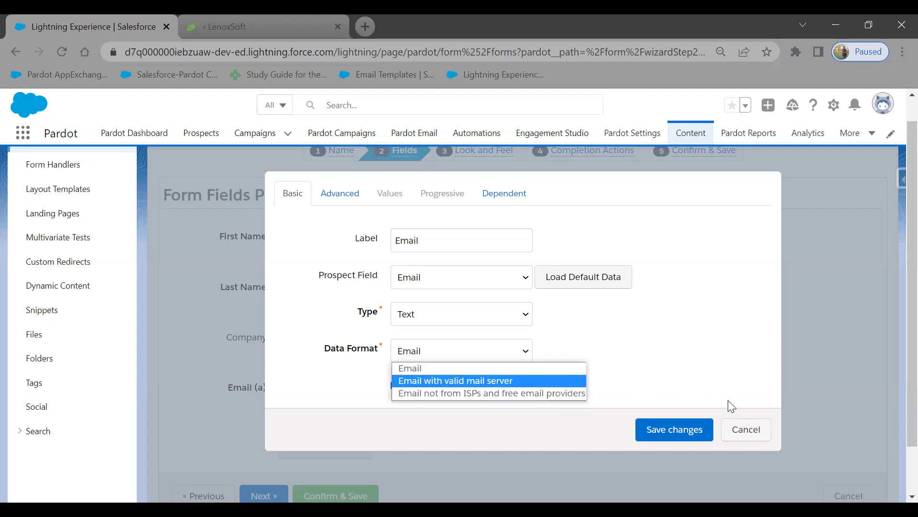
left_click(745, 428)
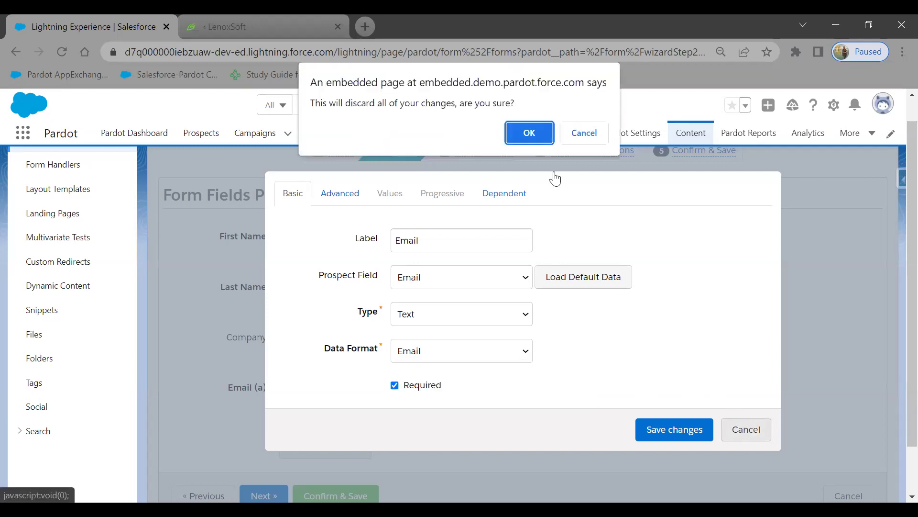
left_click(526, 131)
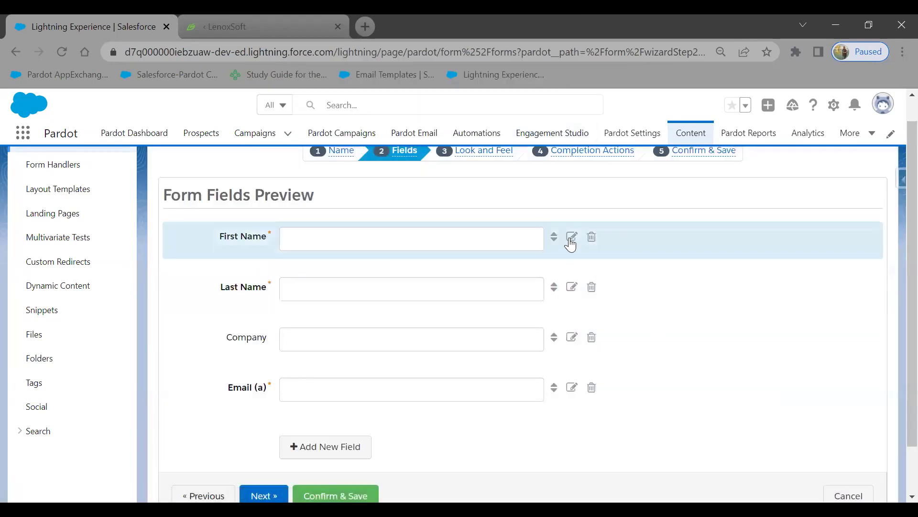
Step: Try the Company field's advanced options (always display, do not prefill, keep initial value) and revert each
left_click(572, 337)
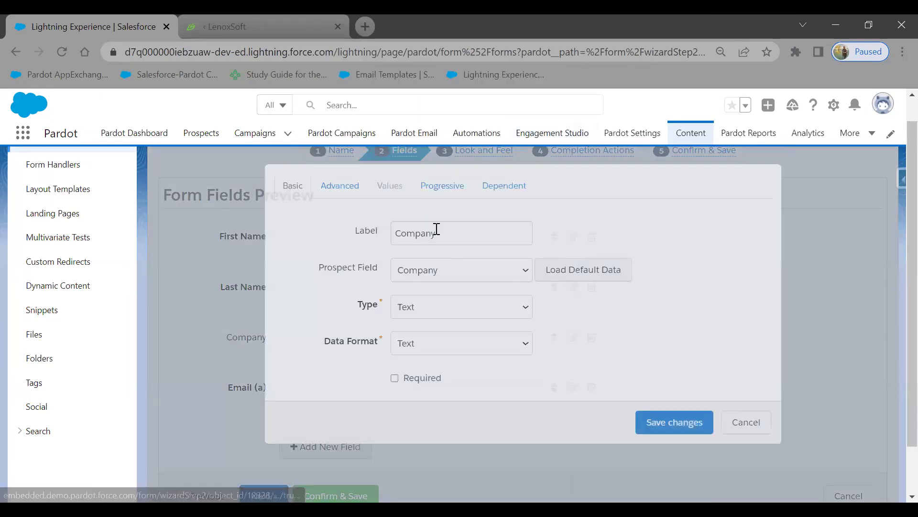
left_click(344, 196)
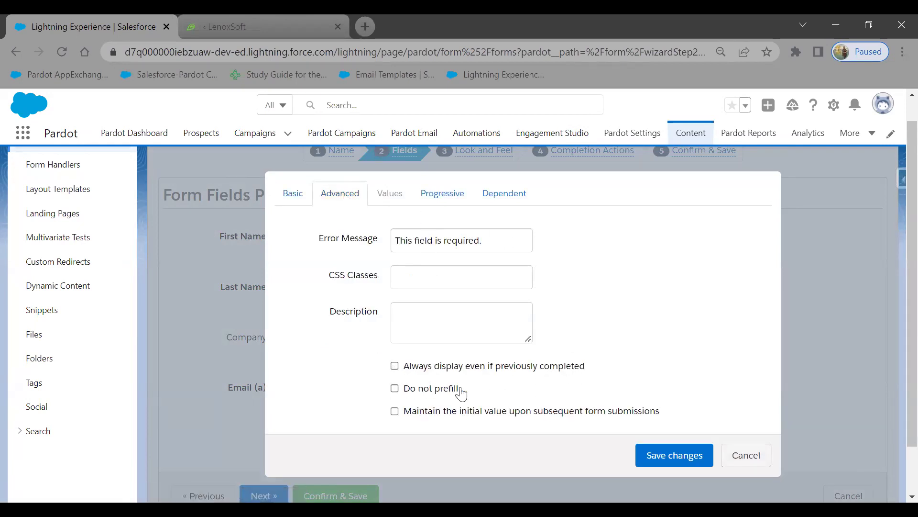
left_click(395, 365)
left_click(395, 366)
left_click(395, 388)
left_click(395, 388)
left_click(395, 412)
left_click(395, 412)
Step: Explore progressive profiling and dependent-field options for Company, then discard all field changes
left_click(443, 192)
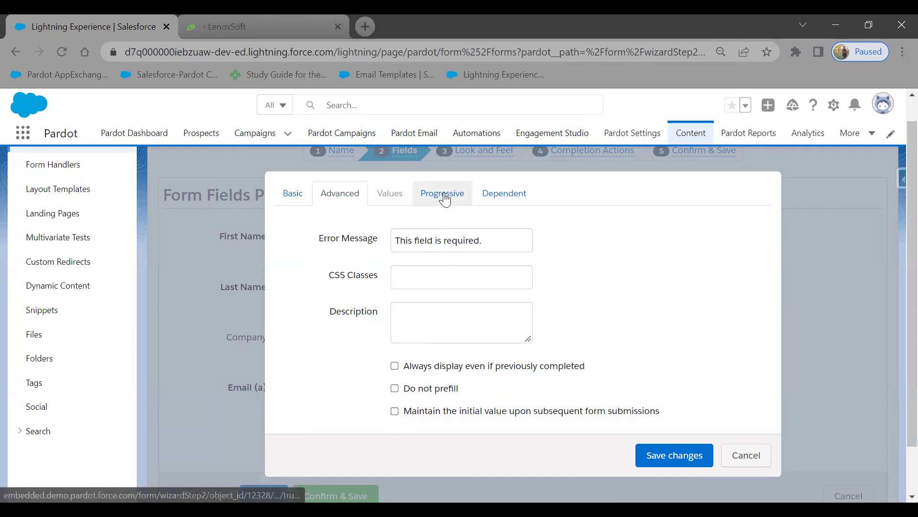
left_click(284, 238)
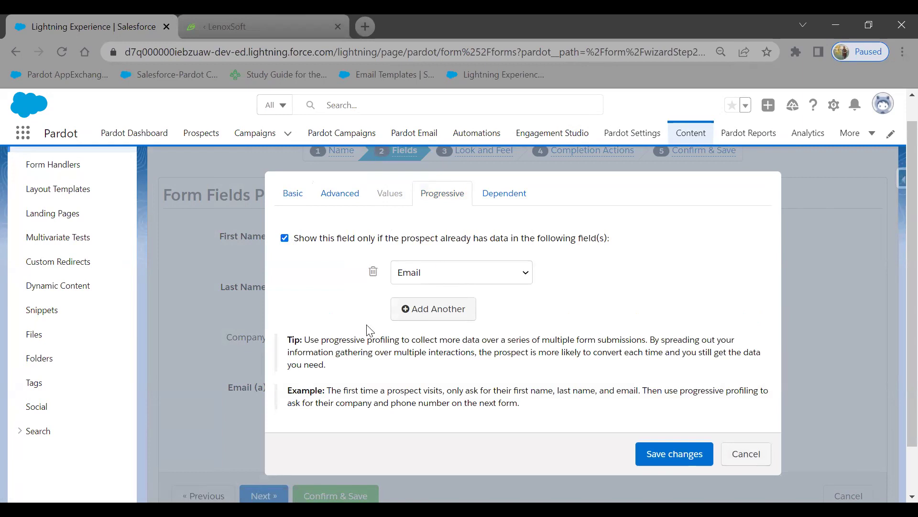
left_click(503, 193)
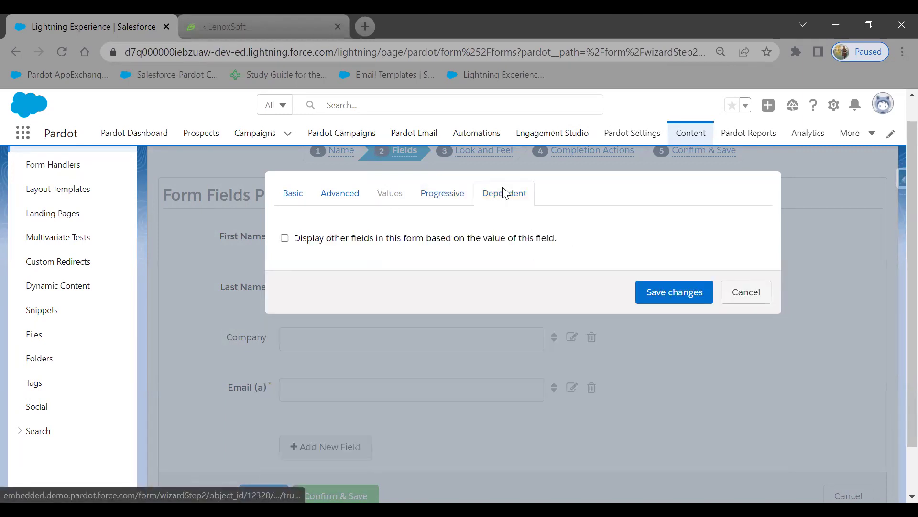
left_click(285, 238)
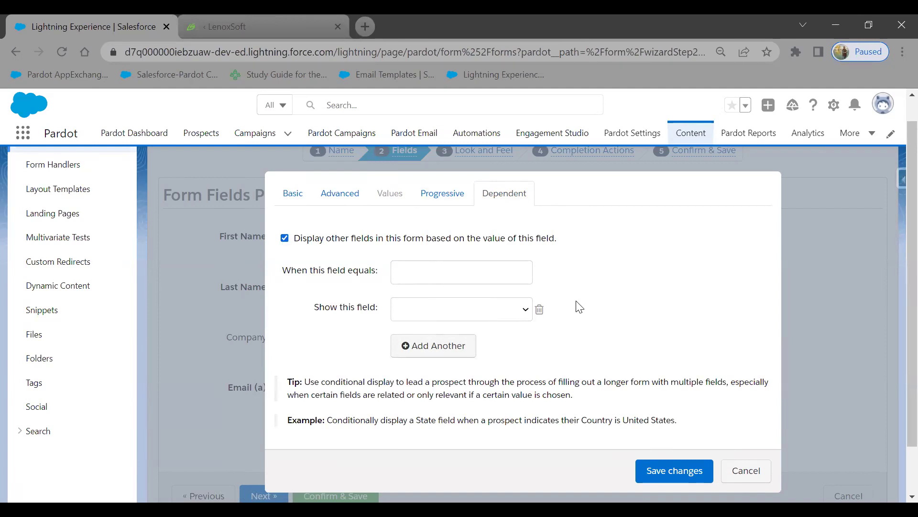
left_click(494, 316)
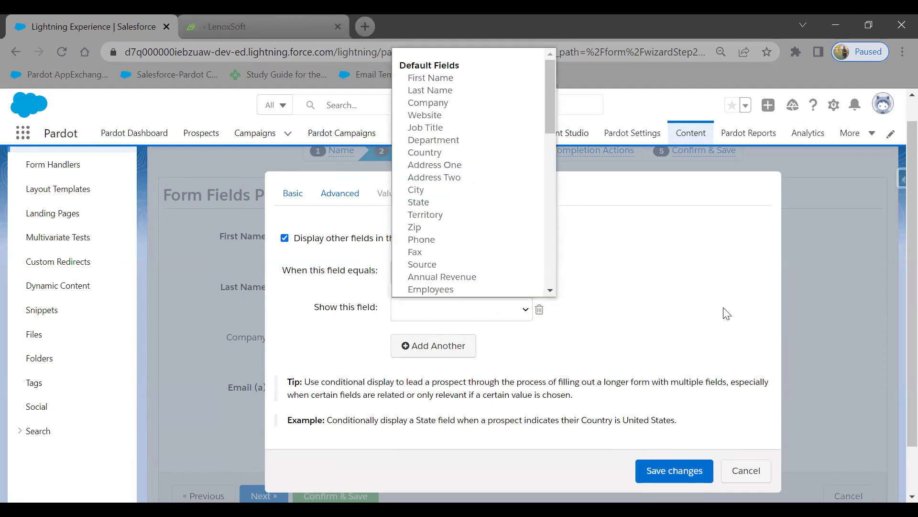
left_click(748, 476)
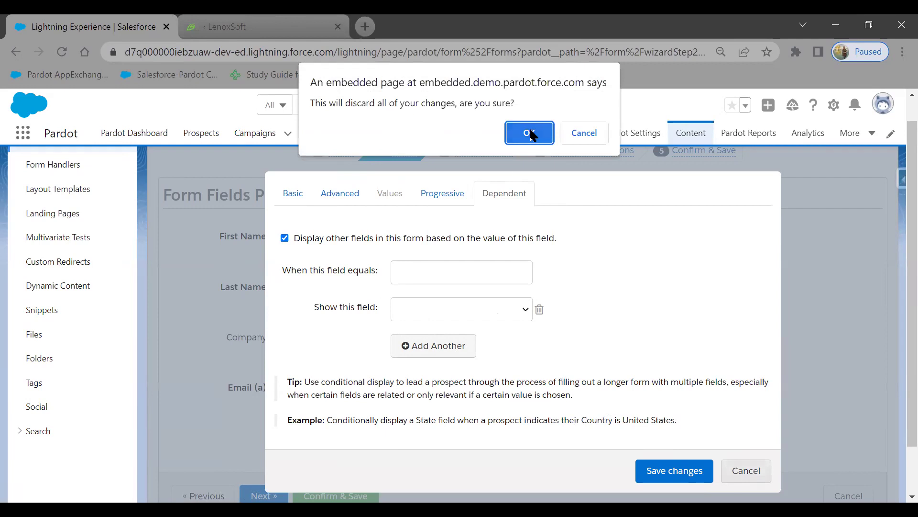
left_click(530, 132)
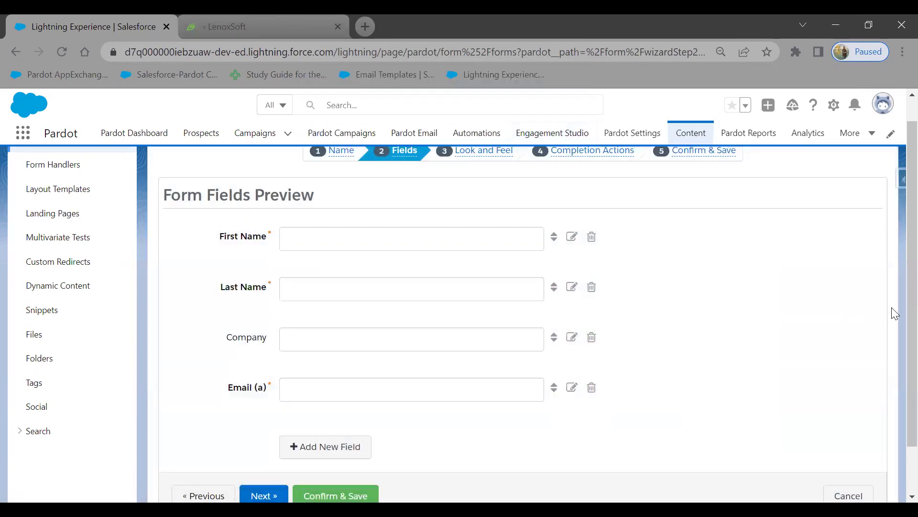
Step: Advance to Look and Feel and review the Email Preferences Center template and above-form text
left_click(268, 493)
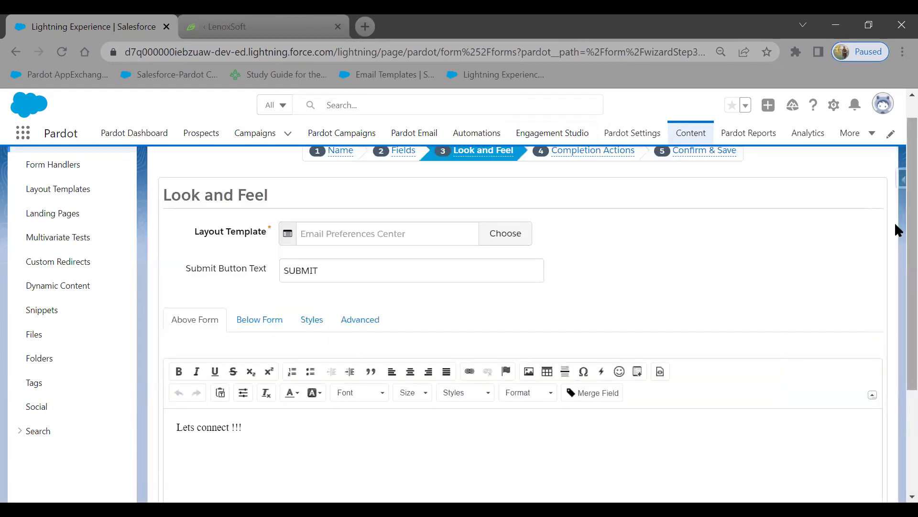
scroll(894, 239, "down", 2)
scroll(894, 252, "up", 1)
scroll(894, 265, "down", 1)
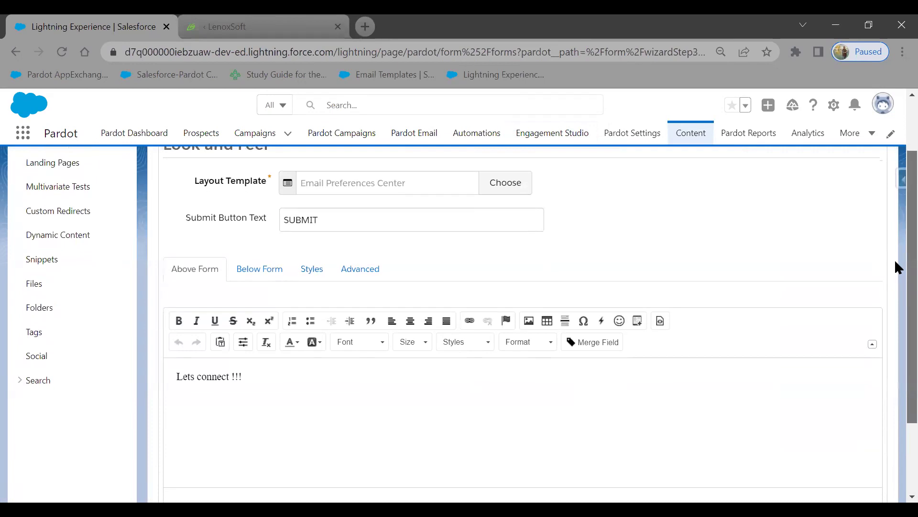
scroll(895, 287, "down", 1)
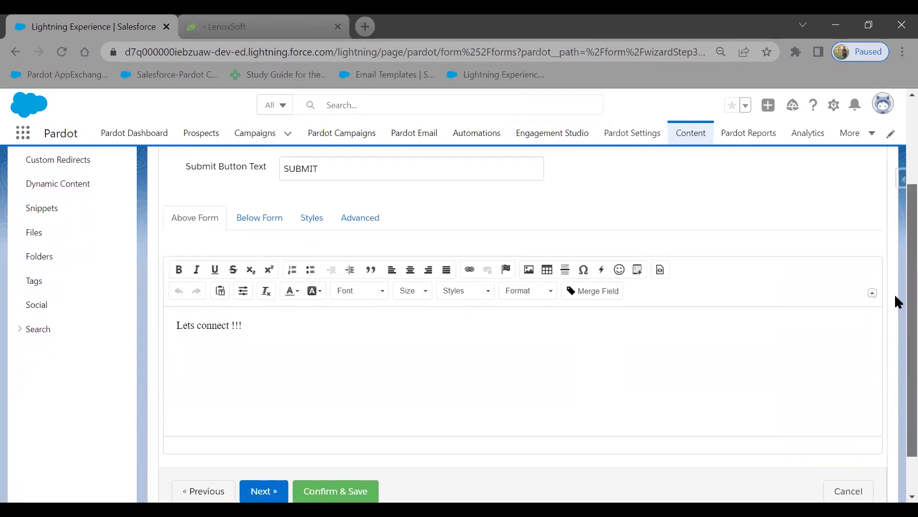
scroll(895, 293, "down", 1)
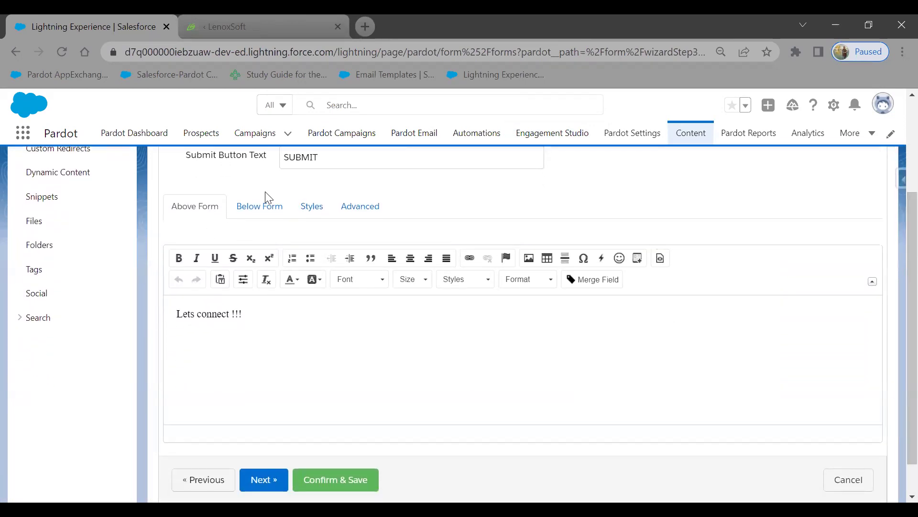
Step: Review the Below Form text, font and alignment Styles, and Advanced options in turn
left_click(268, 210)
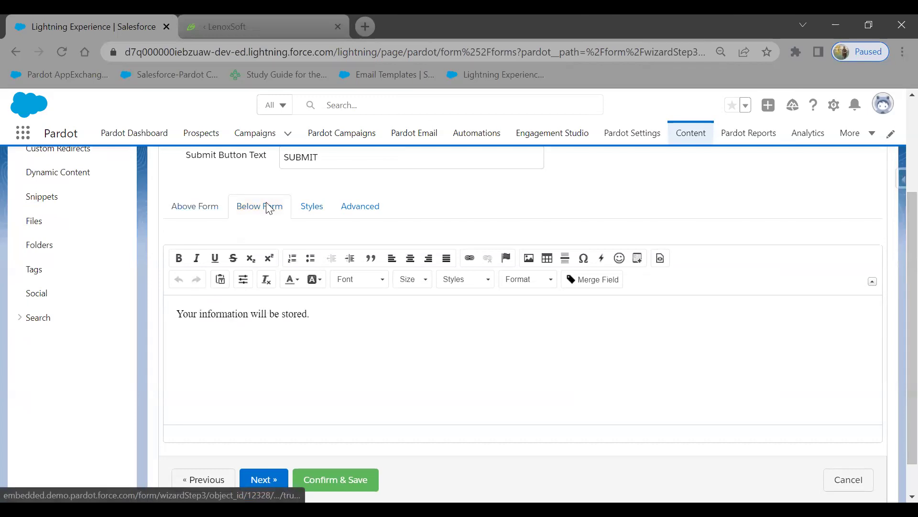
left_click(325, 211)
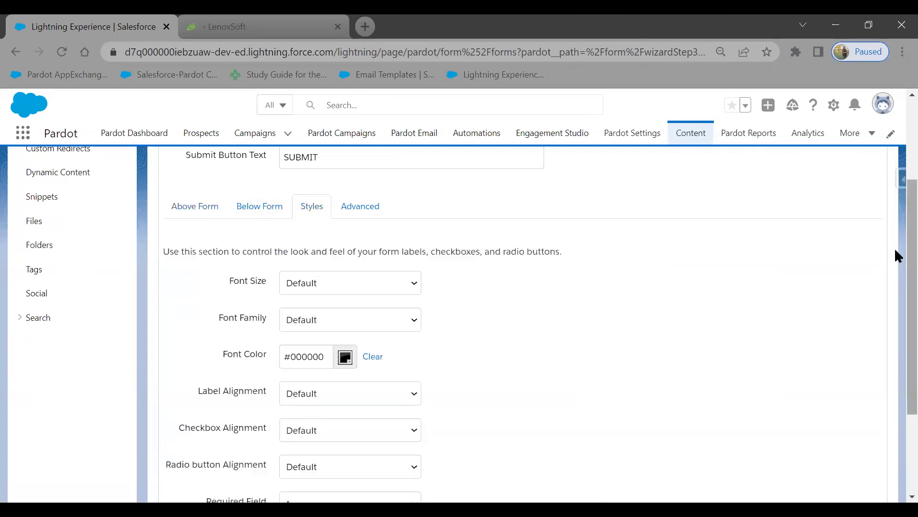
right_click(896, 377)
left_click(897, 392)
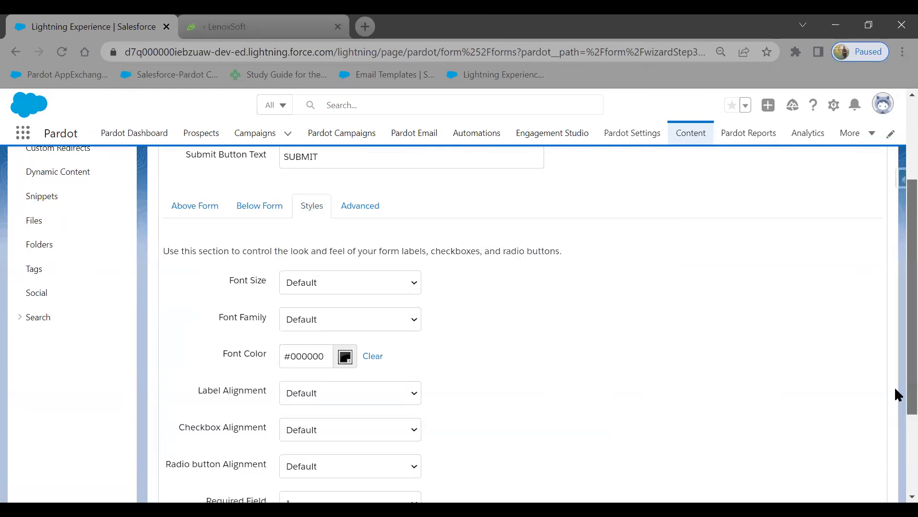
scroll(897, 407, "down", 2)
scroll(897, 335, "up", 5)
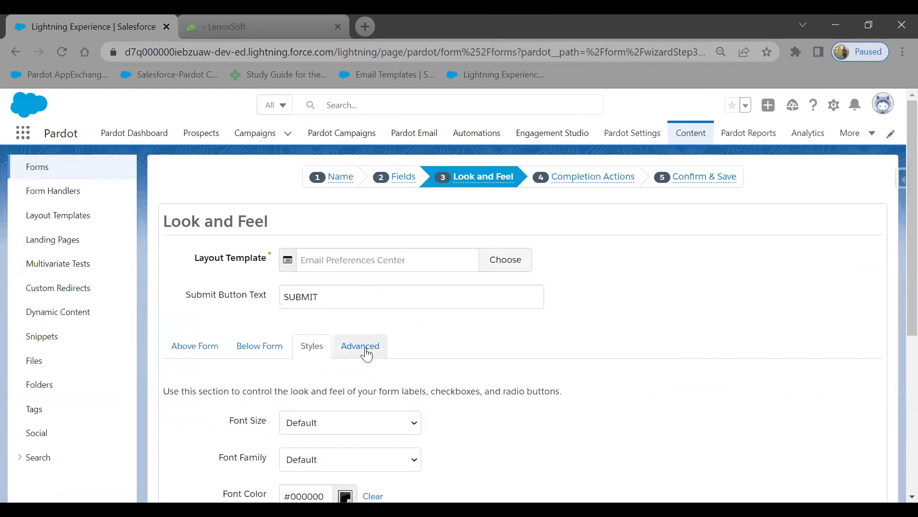
left_click(369, 344)
scroll(895, 239, "down", 1)
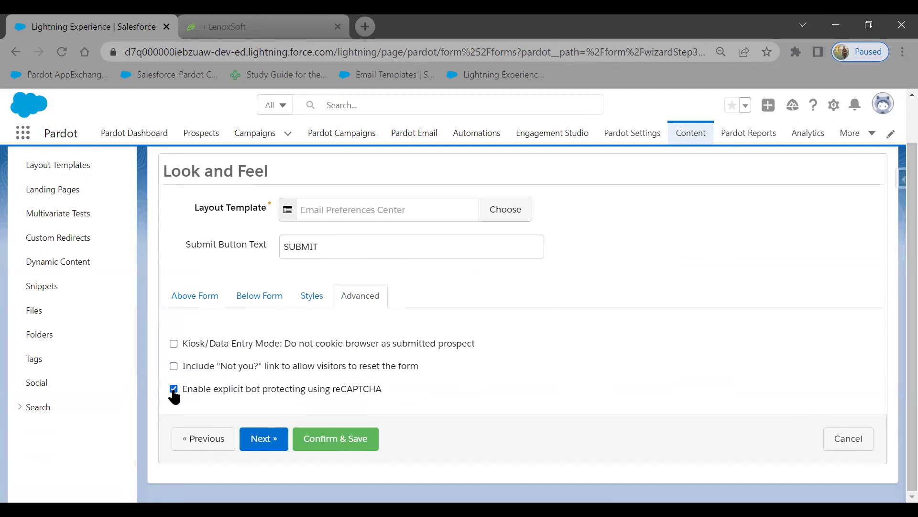
Step: Leave kiosk mode and the 'Not you?' link off with reCAPTCHA on, then continue to Completion Actions
left_click(174, 344)
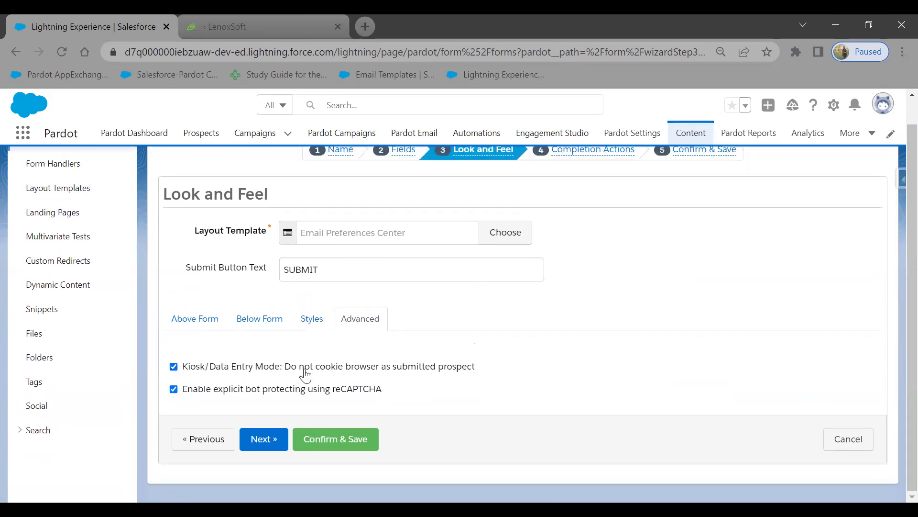
left_click(174, 390)
left_click(174, 367)
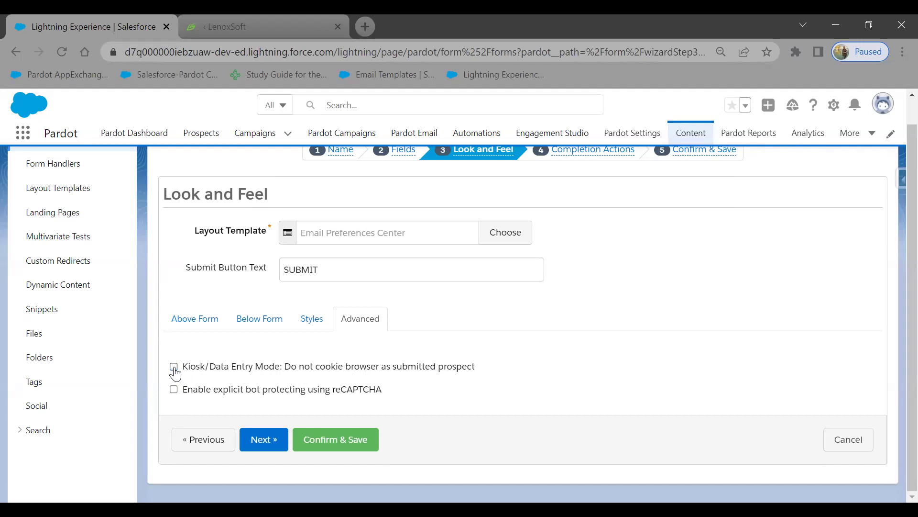
left_click(175, 374)
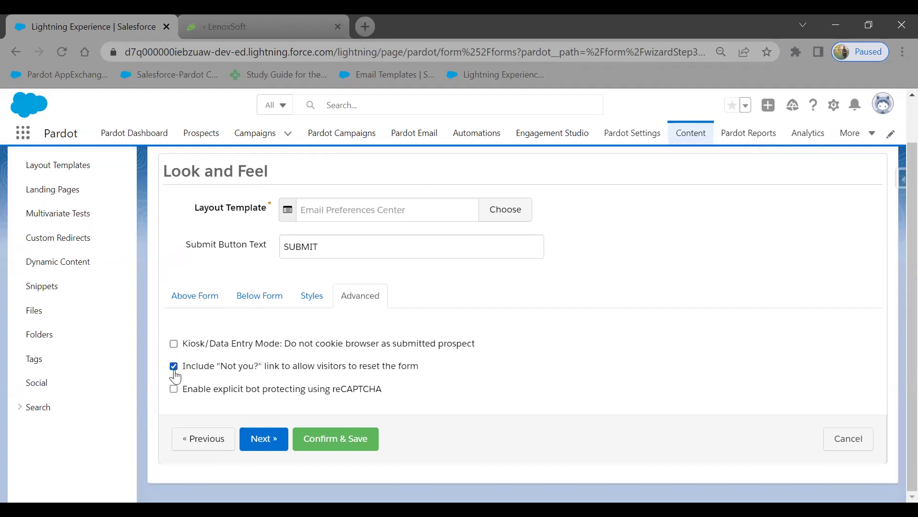
left_click(174, 371)
left_click(174, 390)
left_click(266, 443)
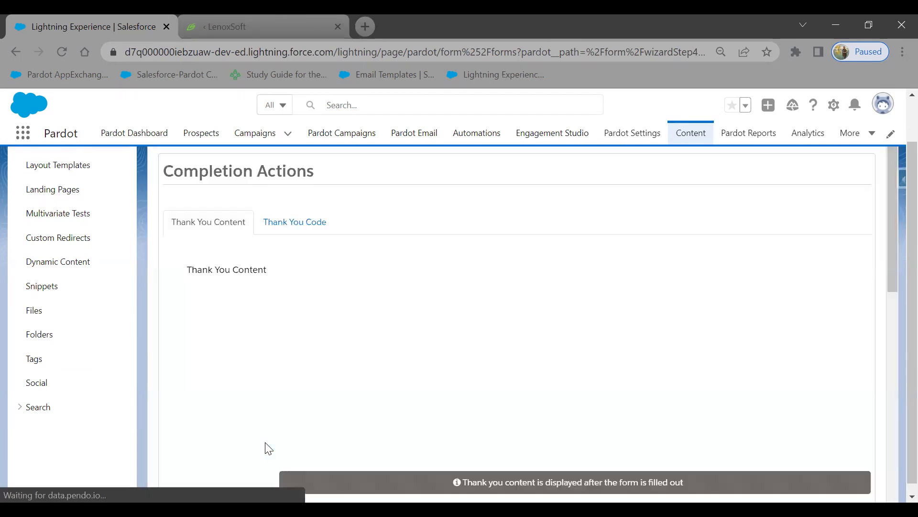
Step: Show the Thank You Code tab with an empty code box, keeping always-display and URL redirect enabled
left_click(263, 398)
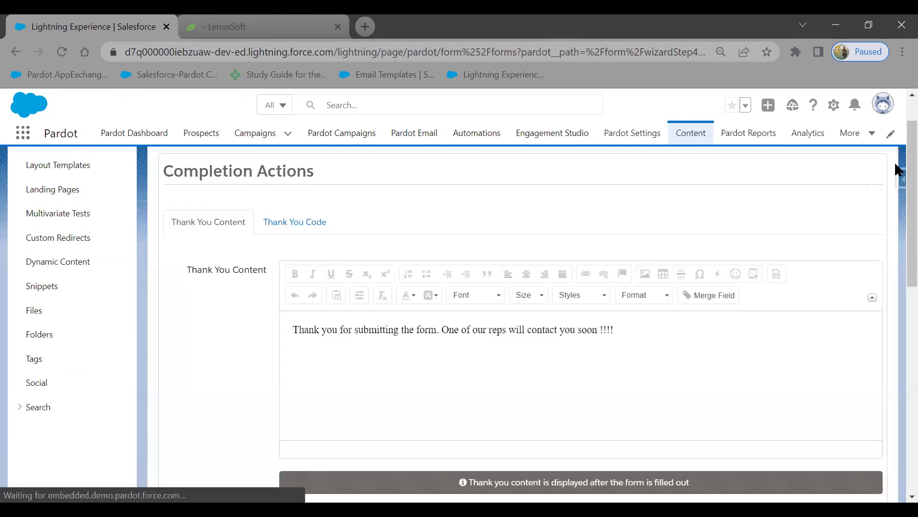
scroll(895, 267, "down", 5)
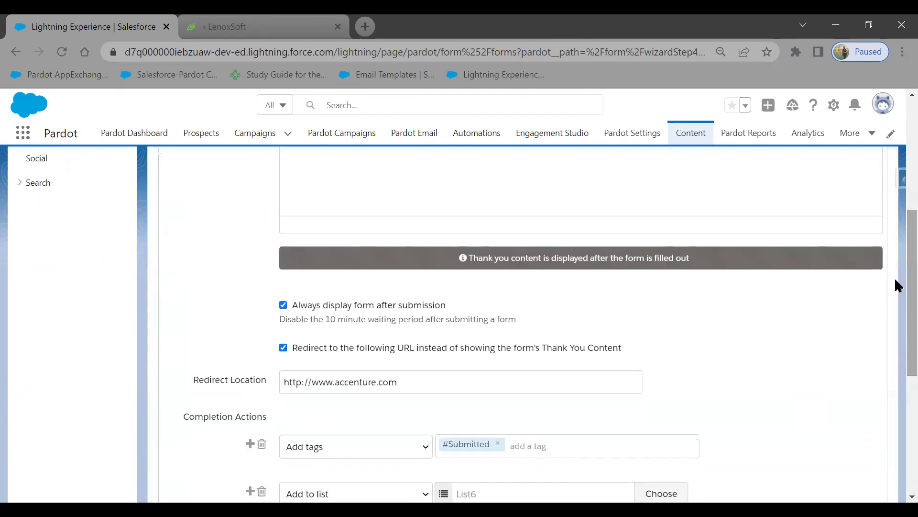
scroll(895, 274, "up", 5)
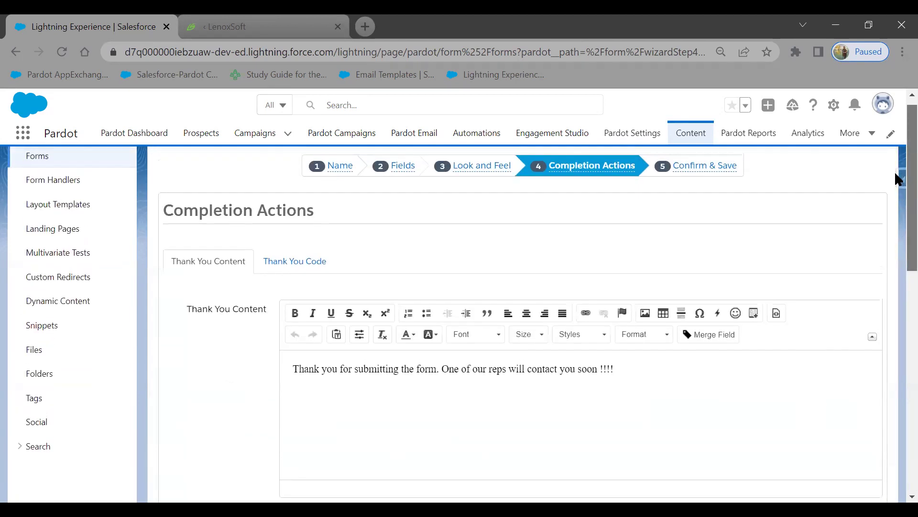
scroll(896, 174, "down", 1)
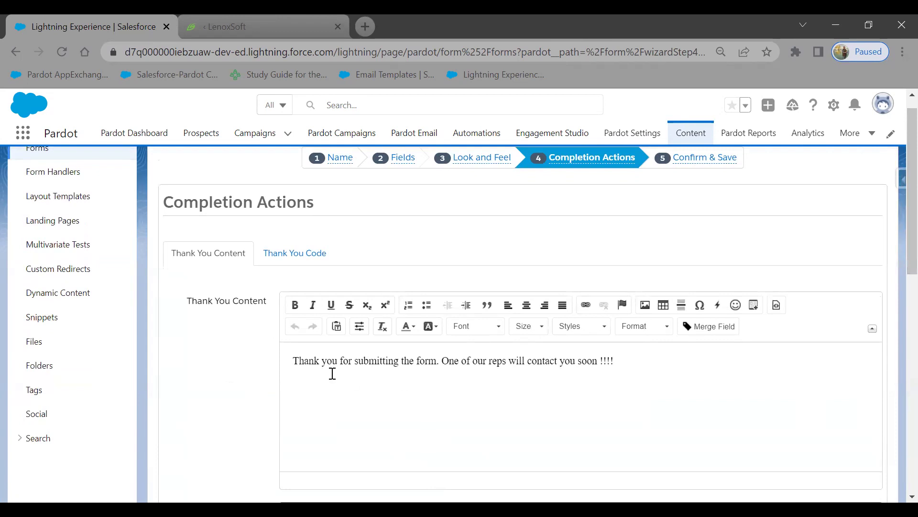
left_click(286, 263)
left_click(352, 322)
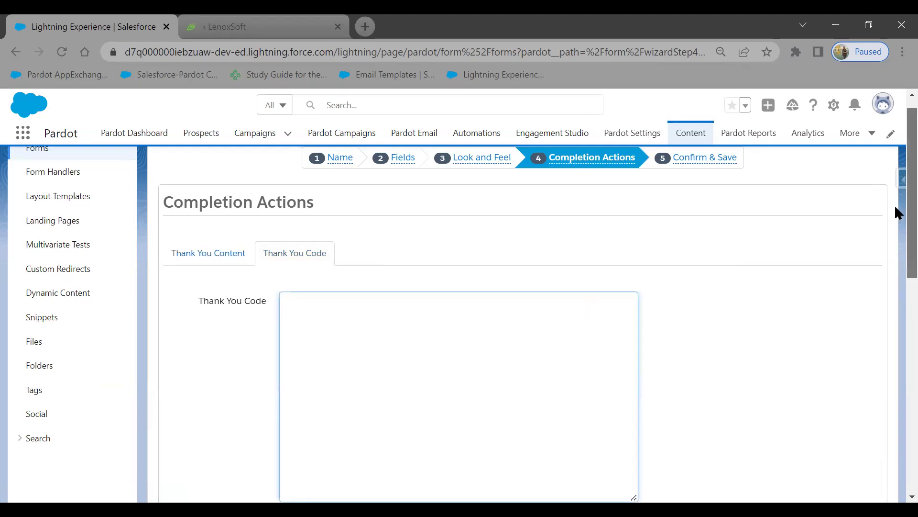
scroll(894, 208, "down", 1)
scroll(895, 225, "down", 2)
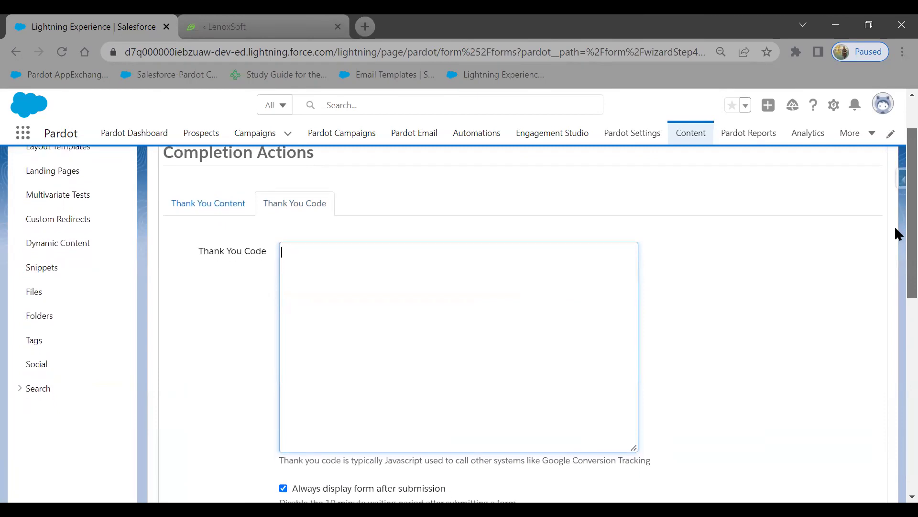
scroll(894, 244, "up", 1)
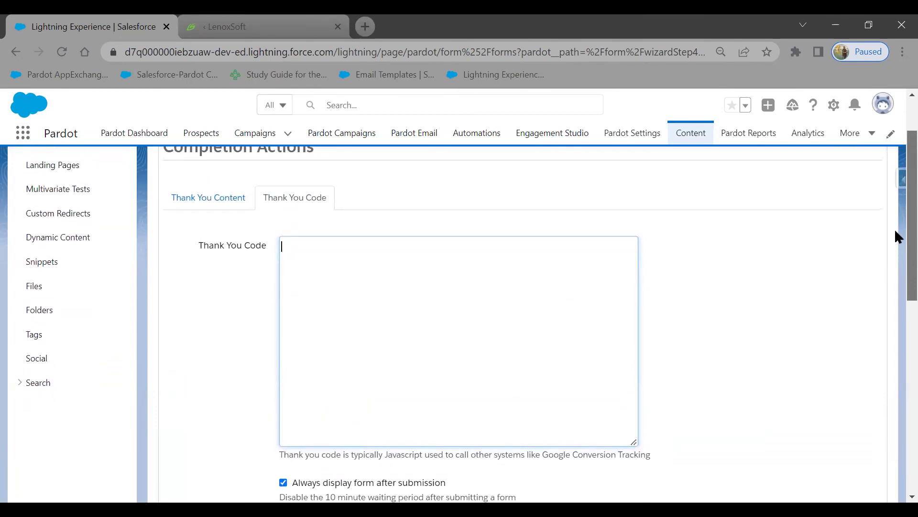
scroll(894, 228, "down", 1)
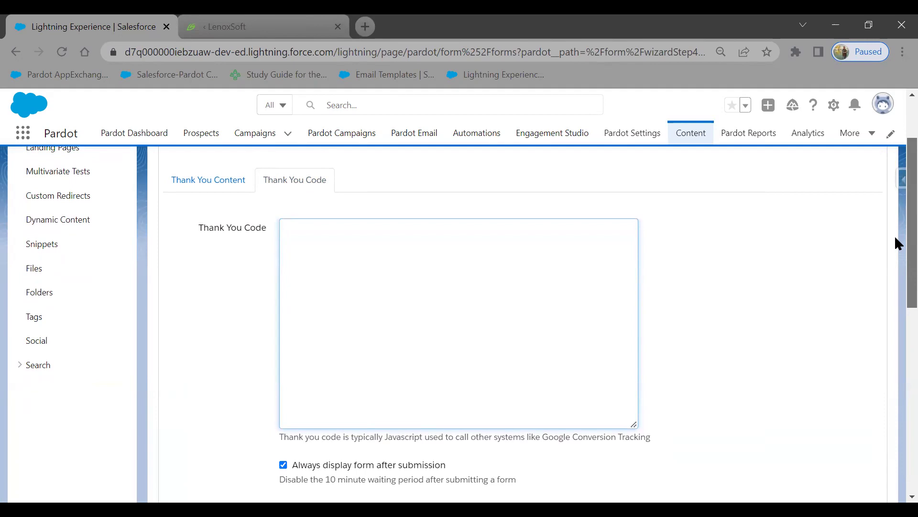
scroll(895, 236, "down", 1)
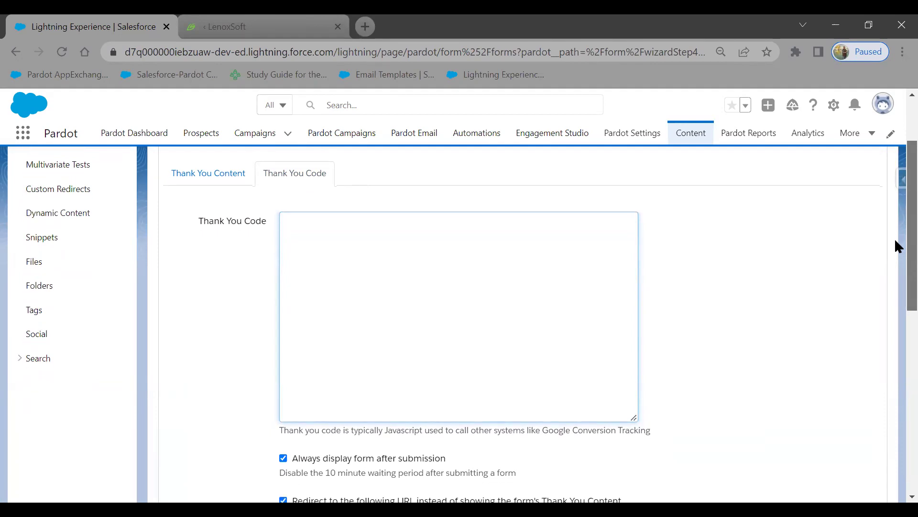
scroll(894, 244, "down", 5)
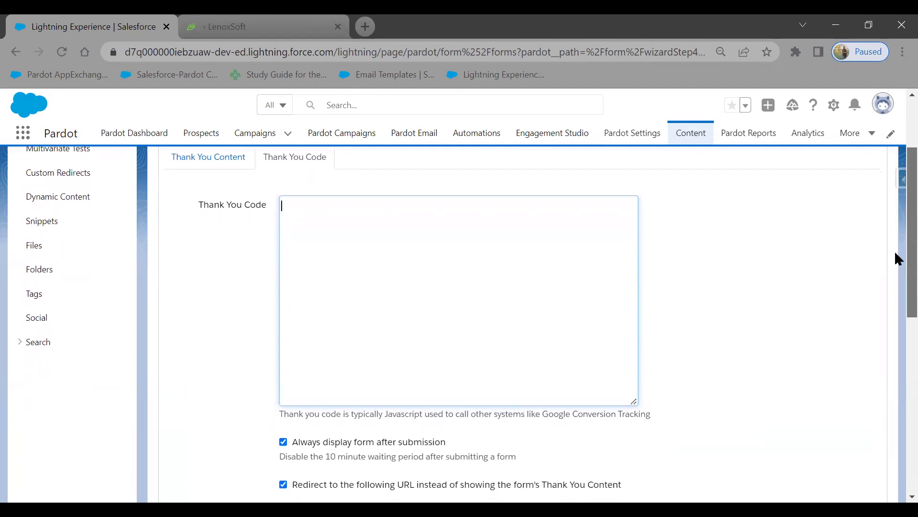
scroll(894, 249, "up", 5)
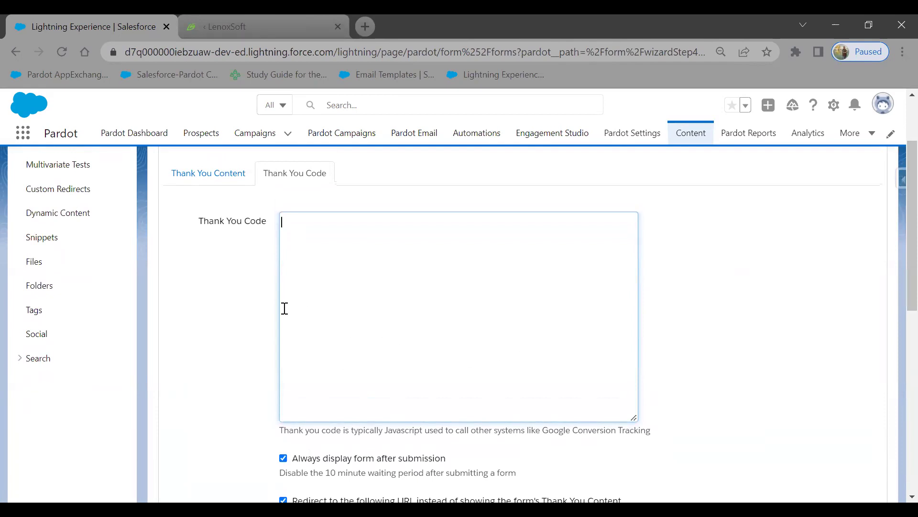
Step: Check the thank-you content, redirect location and five completion actions, then Confirm & Save the form
left_click(199, 183)
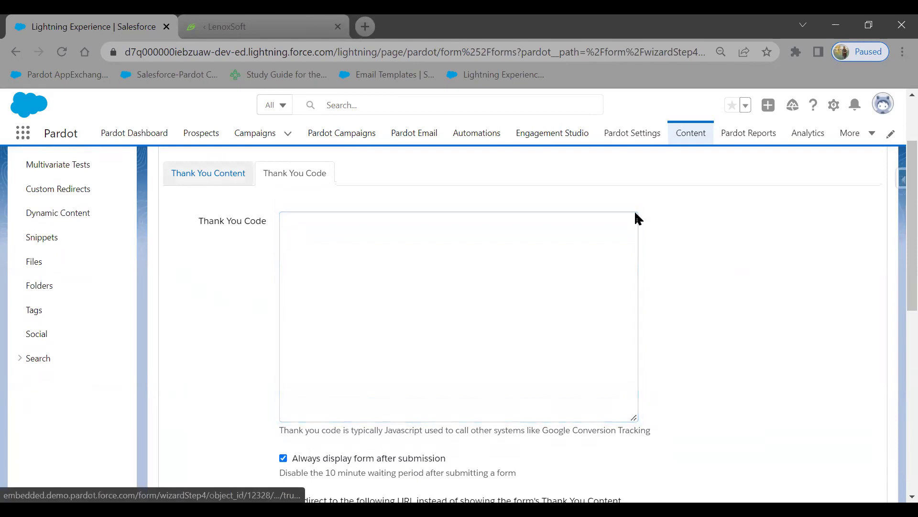
scroll(895, 225, "down", 1)
scroll(897, 256, "down", 6)
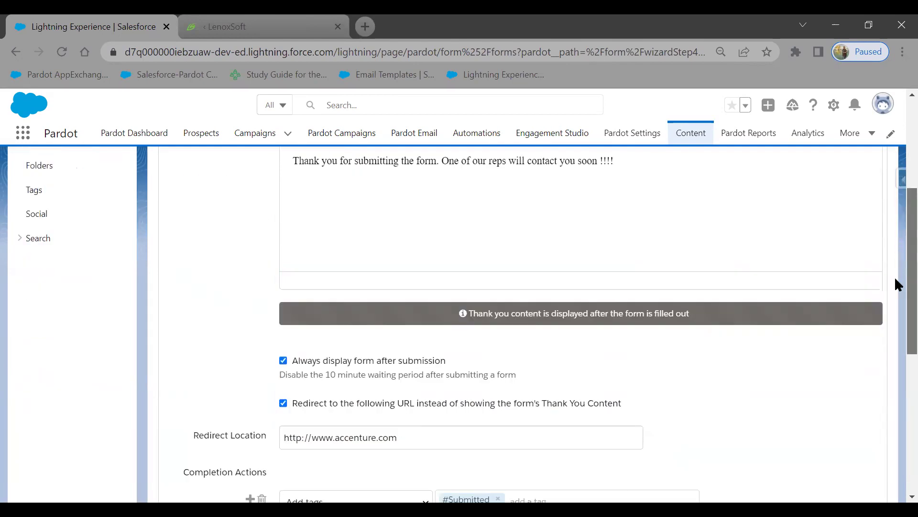
scroll(895, 349, "down", 2)
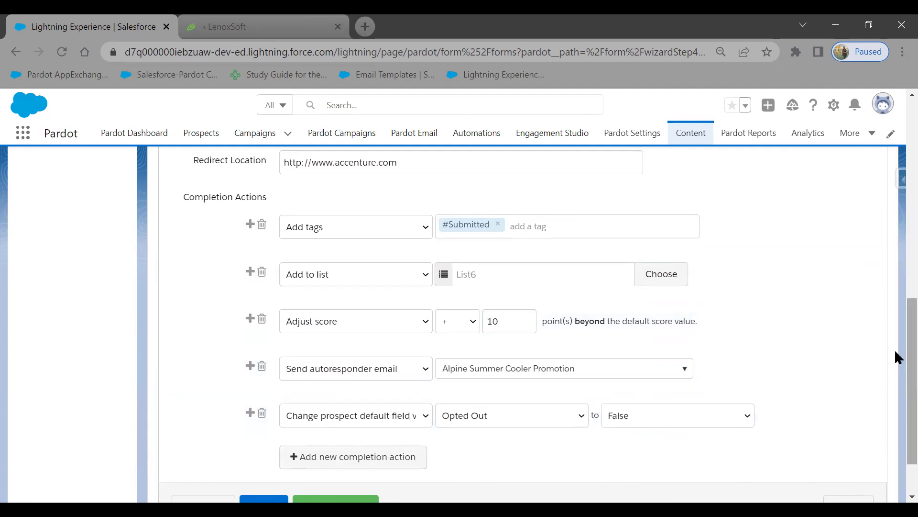
scroll(894, 351, "down", 2)
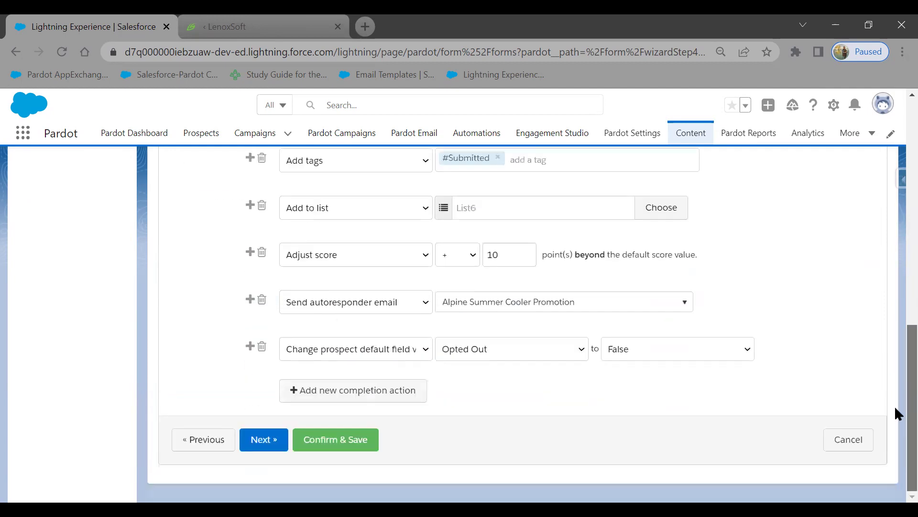
left_click(359, 446)
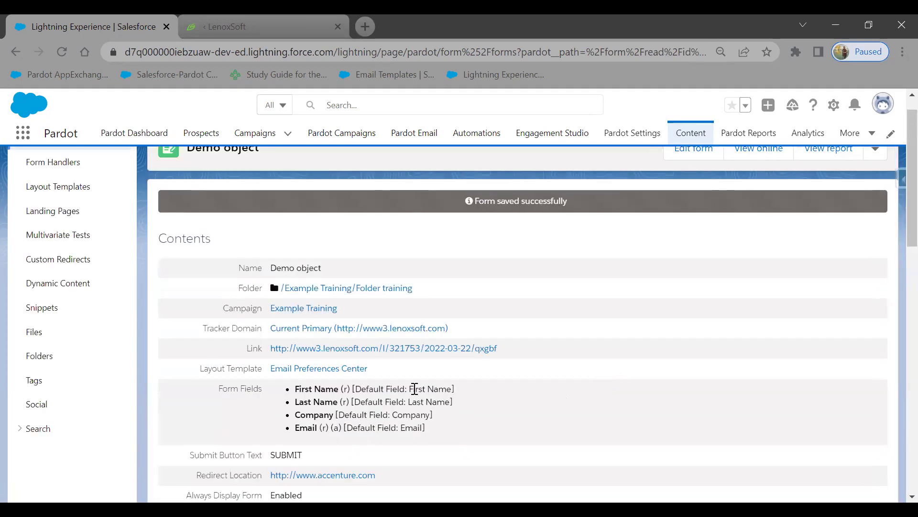
Step: Open the form's public Link URL in a new tab and look over the 'Lets connect !!!' page
left_click(372, 348)
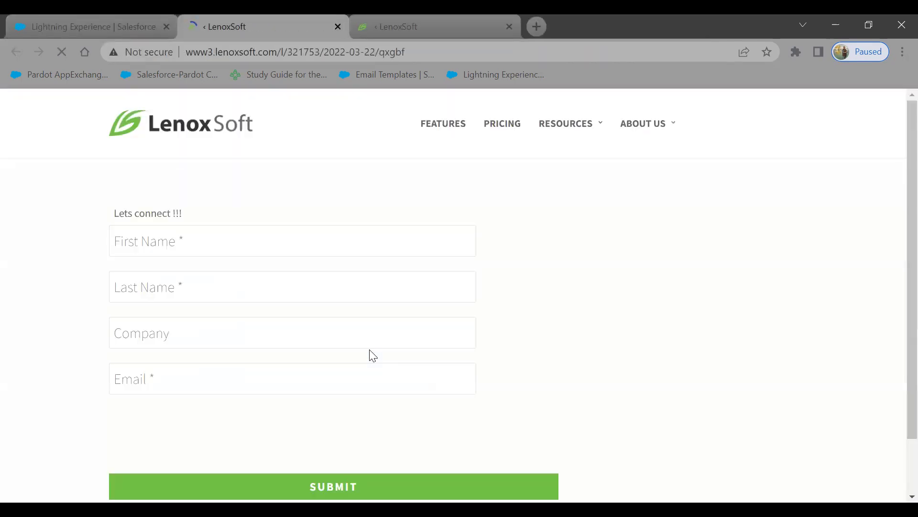
scroll(894, 239, "down", 1)
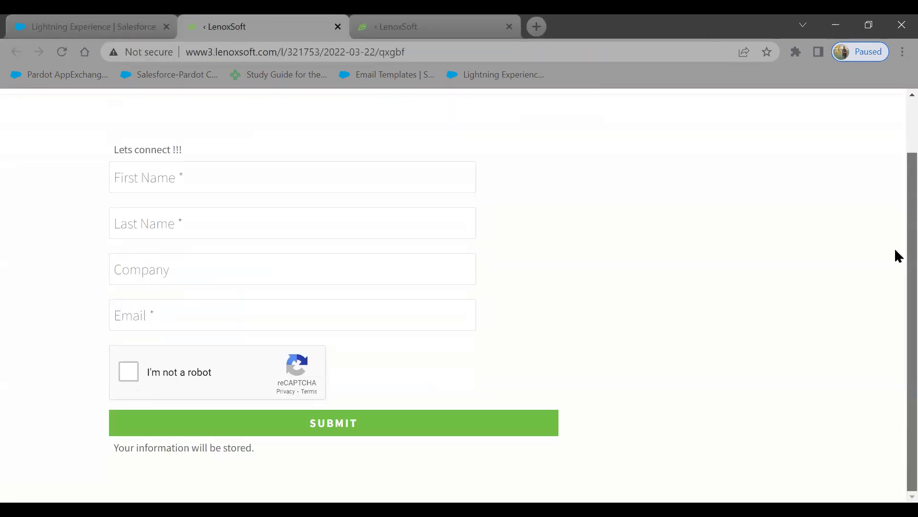
scroll(894, 192, "up", 1)
scroll(898, 182, "down", 1)
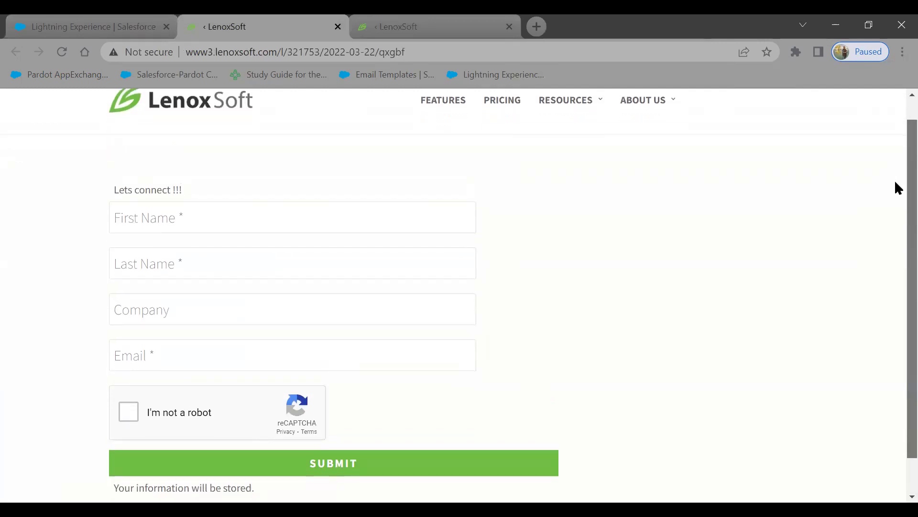
scroll(896, 172, "up", 1)
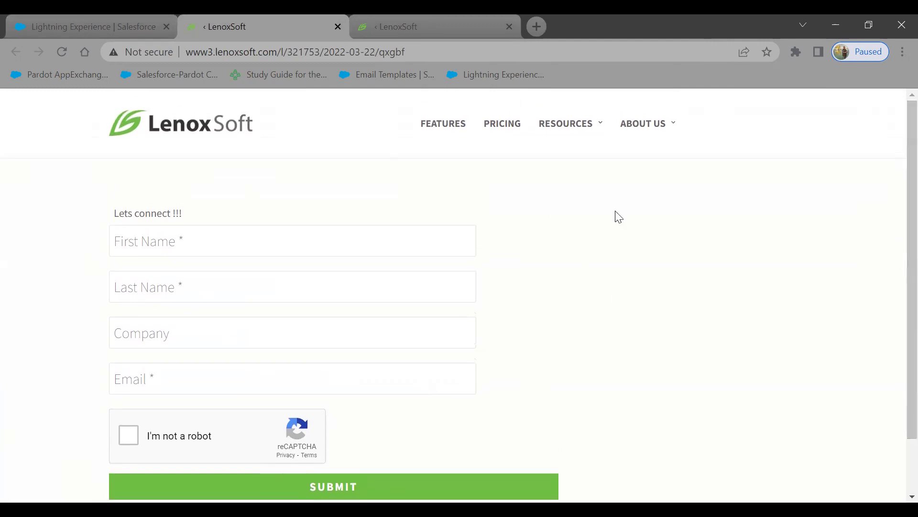
Step: Click into First Name and tick the reCAPTCHA 'I'm not a robot' box
mouse_move(585, 136)
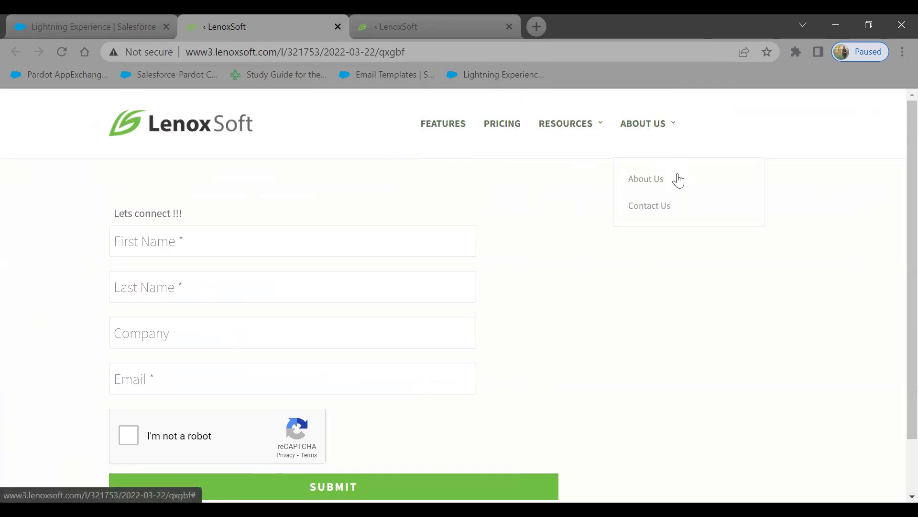
left_click(188, 247)
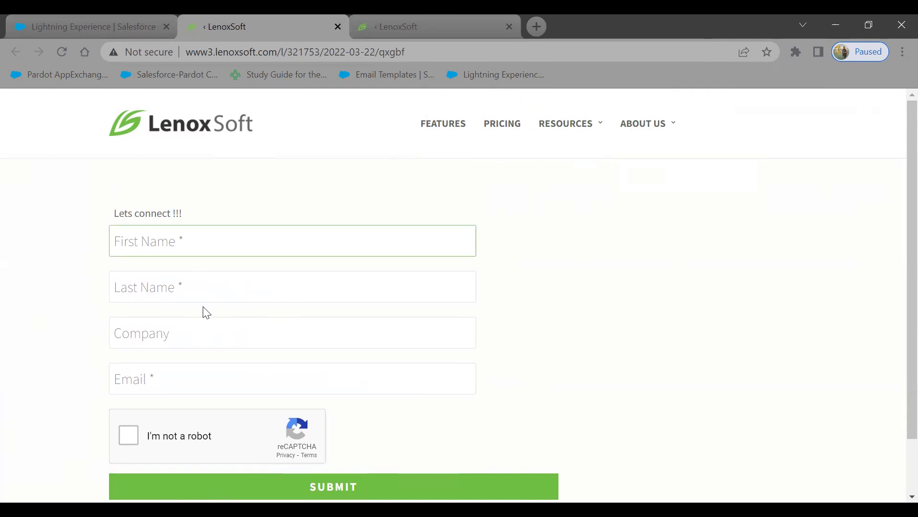
scroll(896, 282, "down", 1)
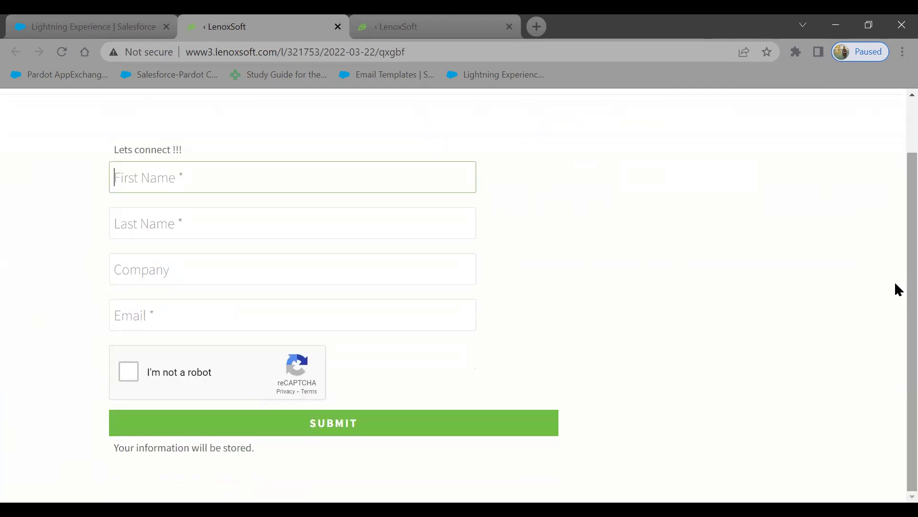
left_click(125, 380)
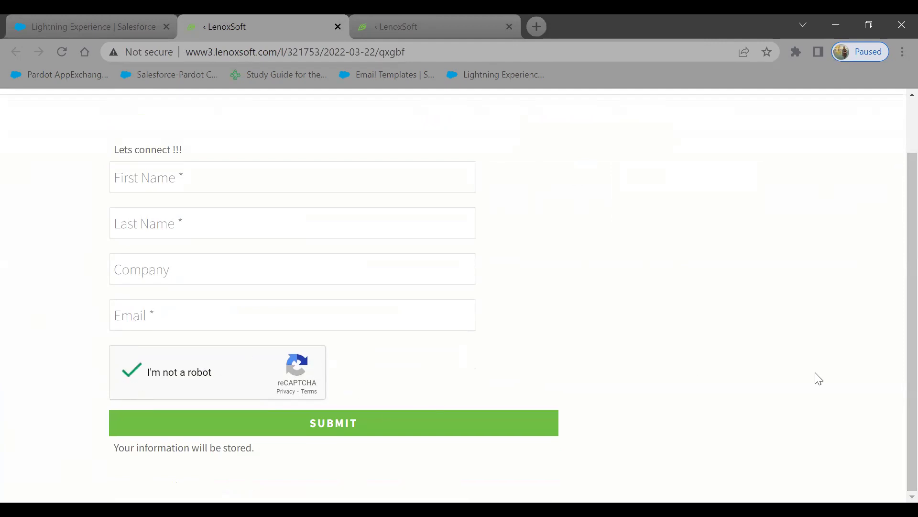
scroll(894, 334, "up", 2)
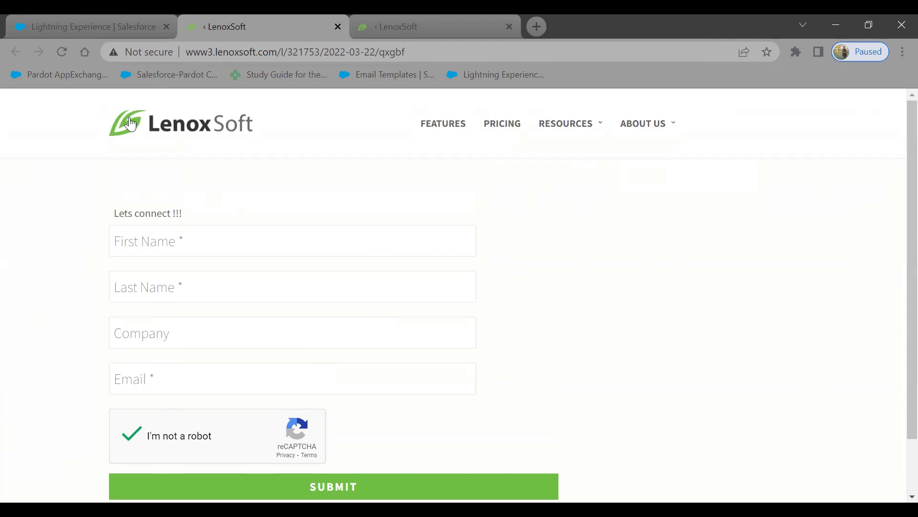
Step: Open the Demo object form handler and select its form tag code posting to www3.lenoxsoft.com
left_click(77, 19)
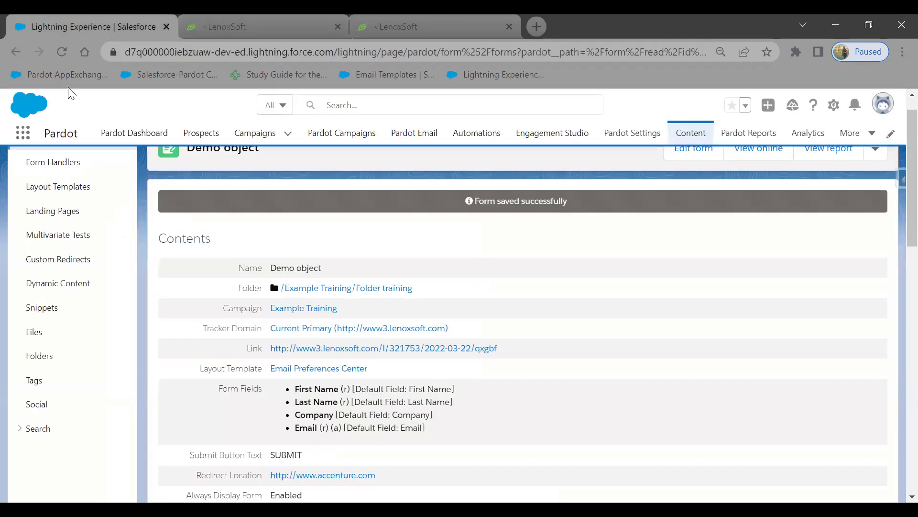
left_click(56, 165)
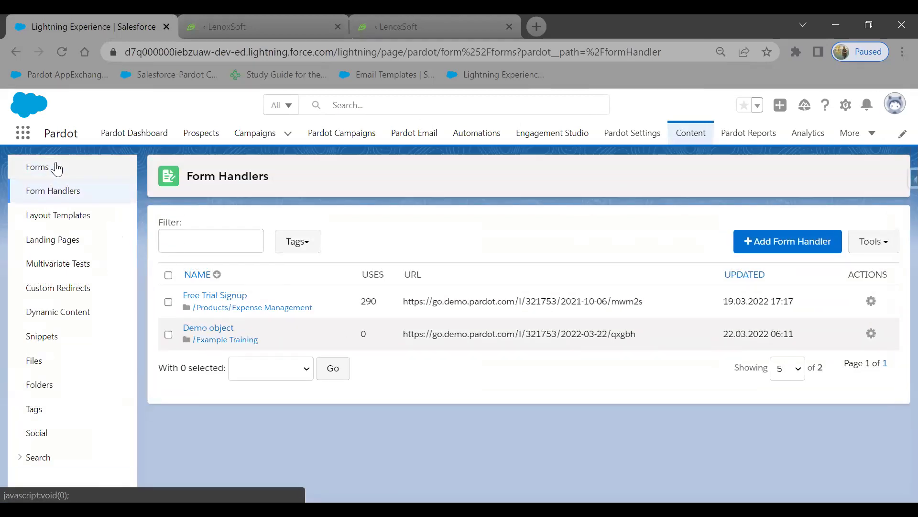
left_click(220, 334)
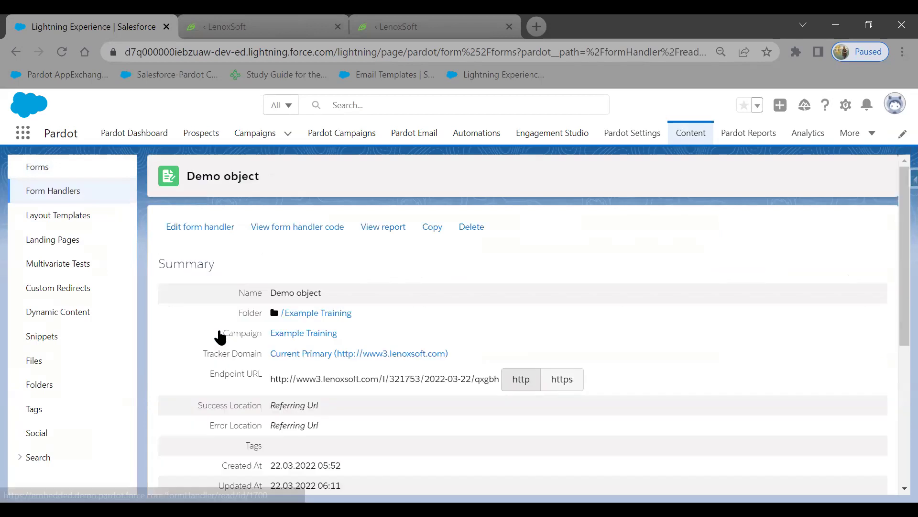
scroll(219, 334, "down", 1)
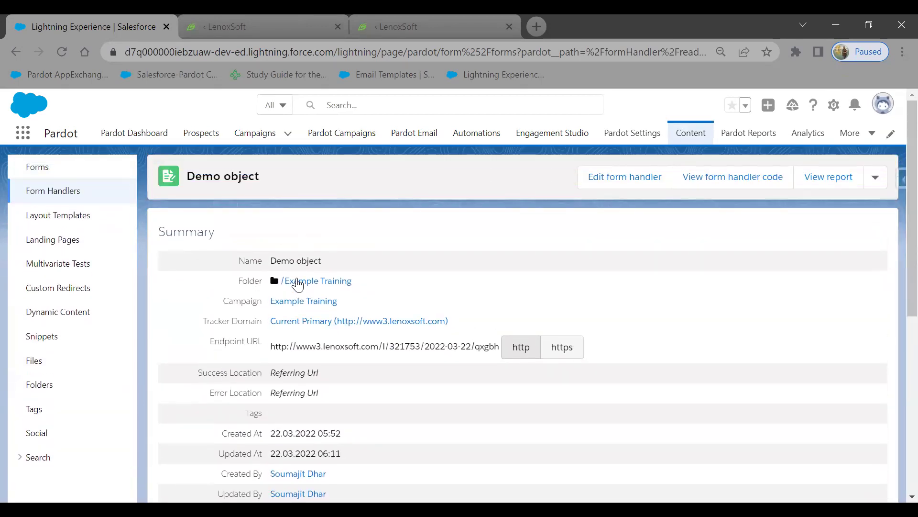
left_click(719, 184)
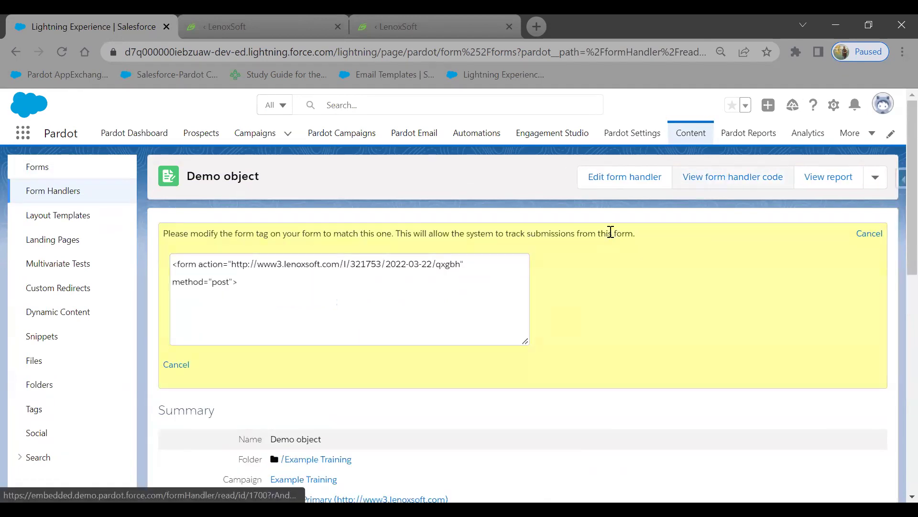
left_click_drag(262, 286, 165, 265)
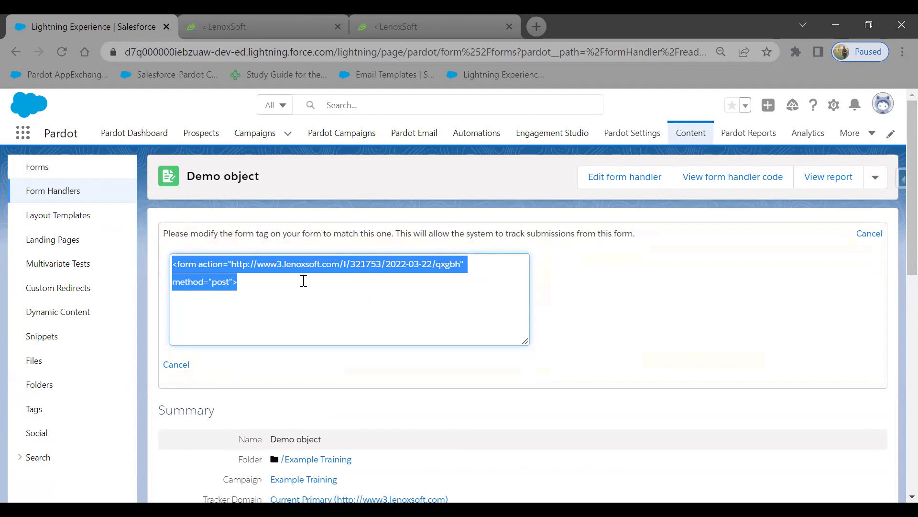
Step: Look through the Demo Request form's details, then return to the list of all forms
left_click(42, 174)
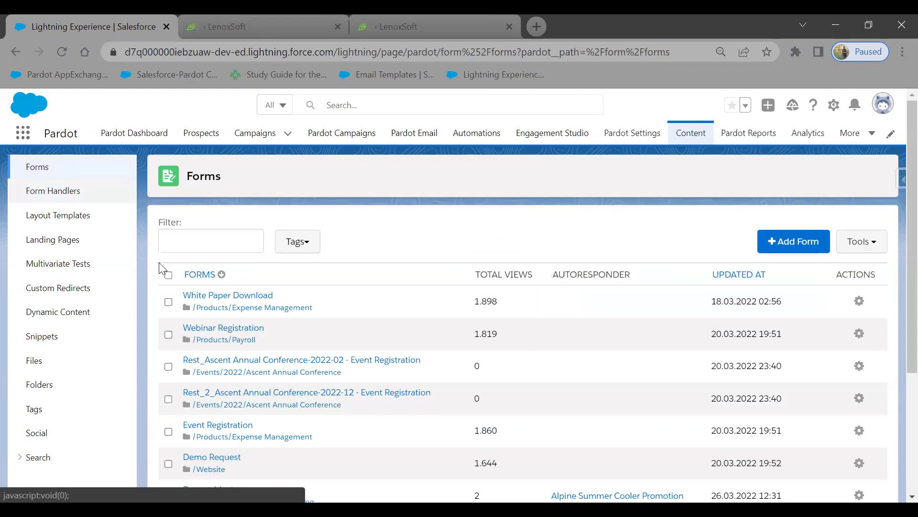
left_click(222, 460)
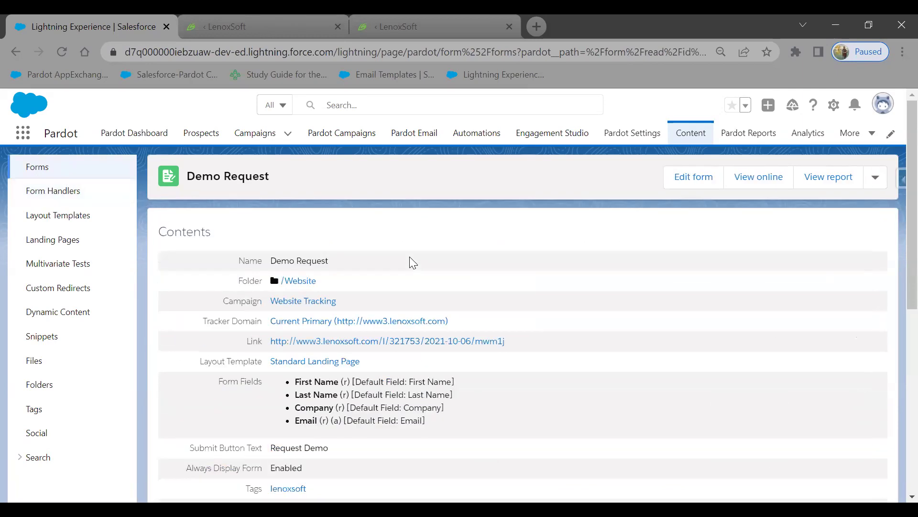
scroll(409, 256, "down", 1)
scroll(410, 257, "down", 5)
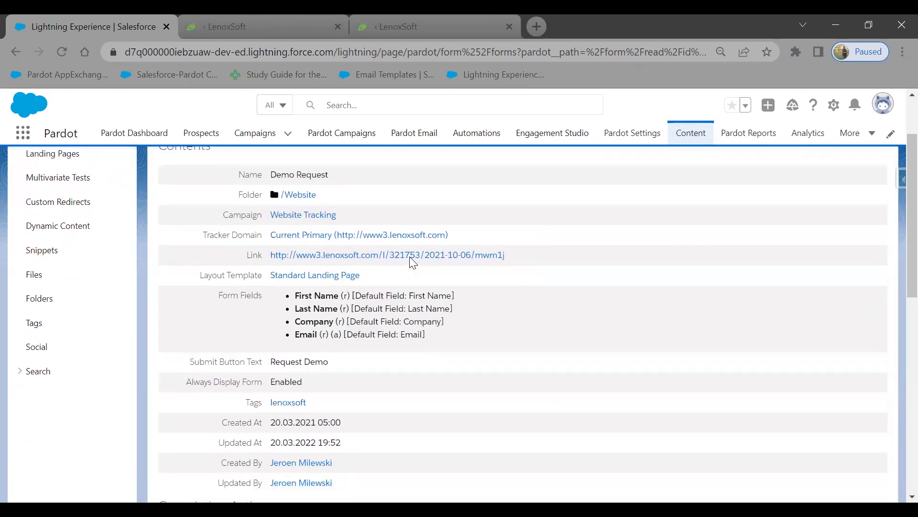
scroll(413, 263, "down", 3)
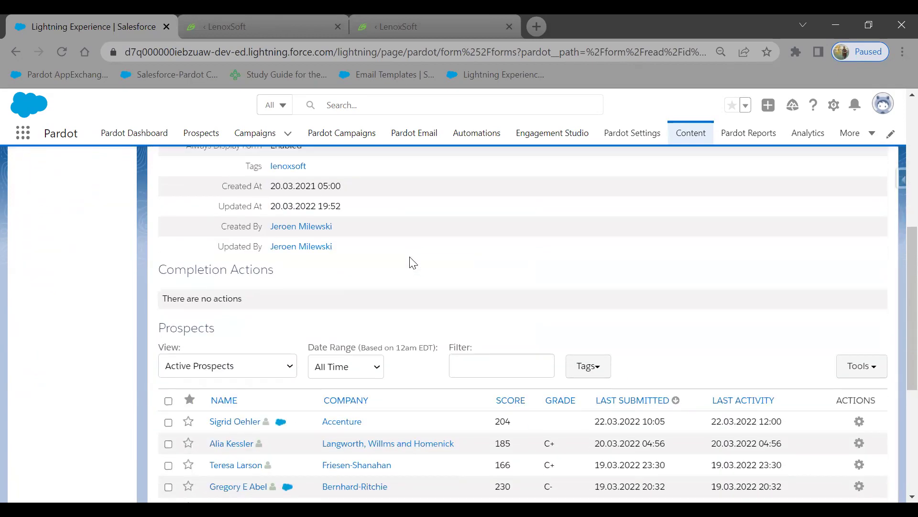
scroll(413, 263, "down", 2)
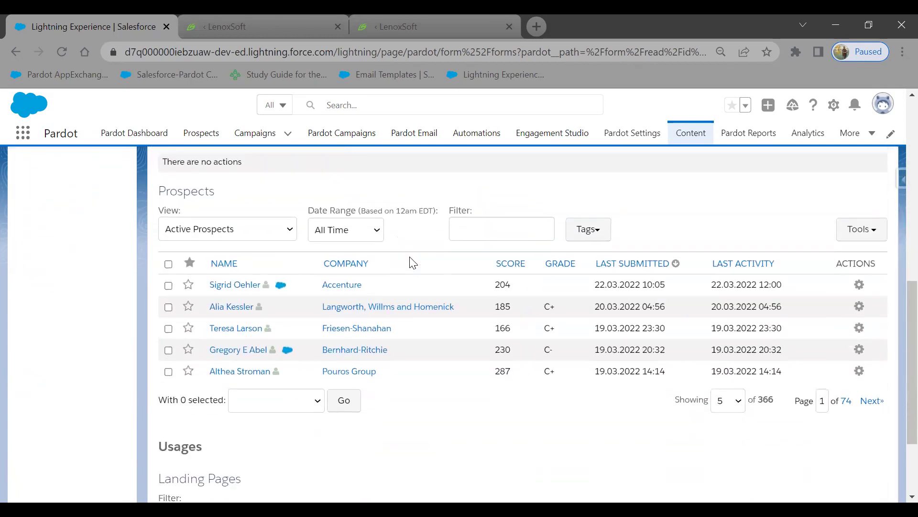
scroll(410, 258, "up", 10)
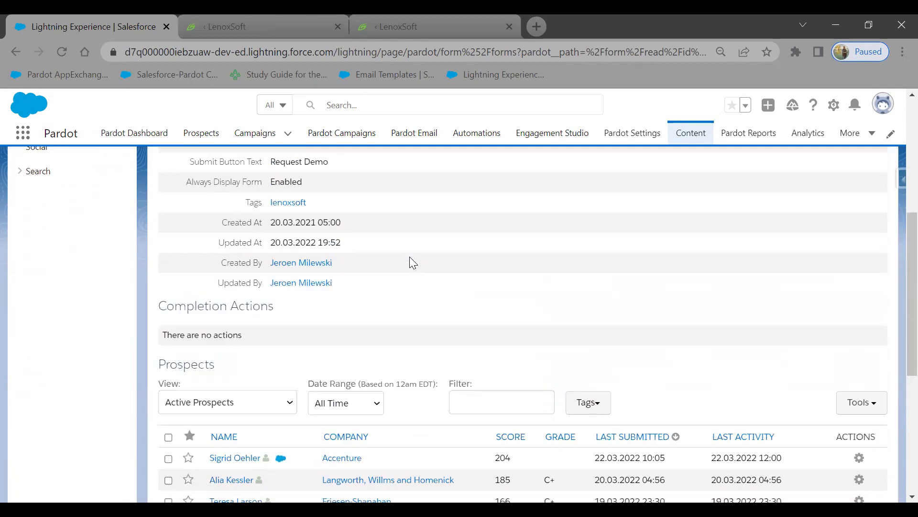
left_click(38, 168)
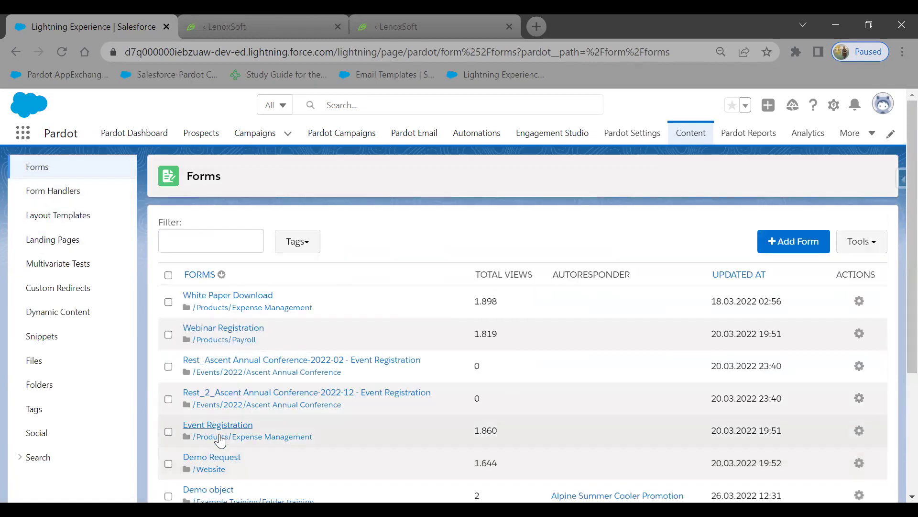
left_click(221, 490)
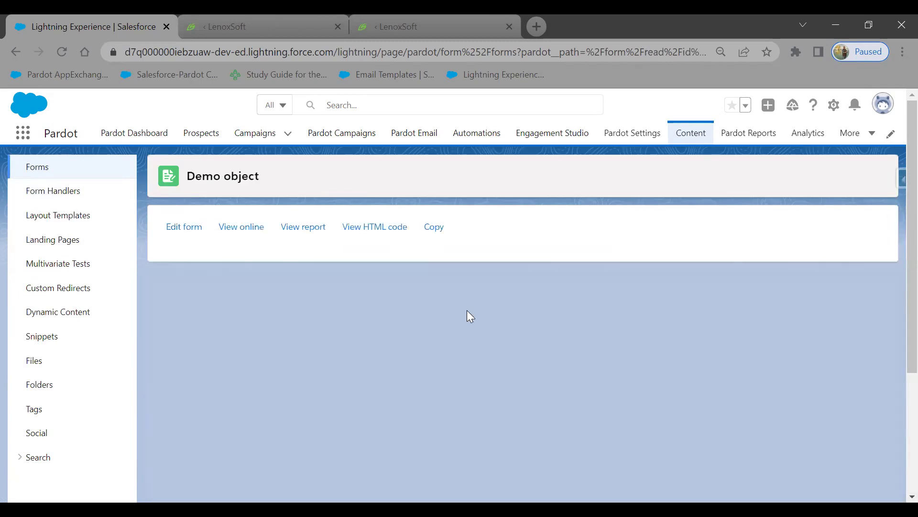
scroll(896, 167, "down", 2)
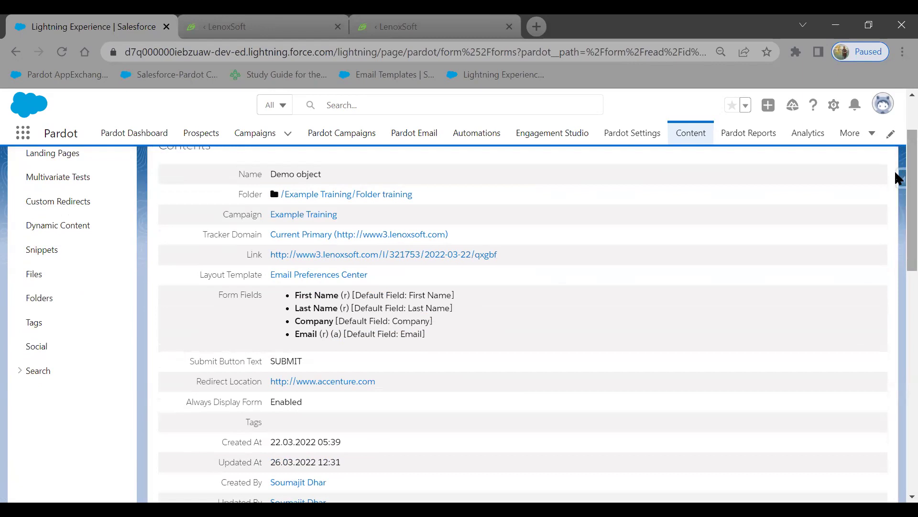
scroll(894, 172, "up", 2)
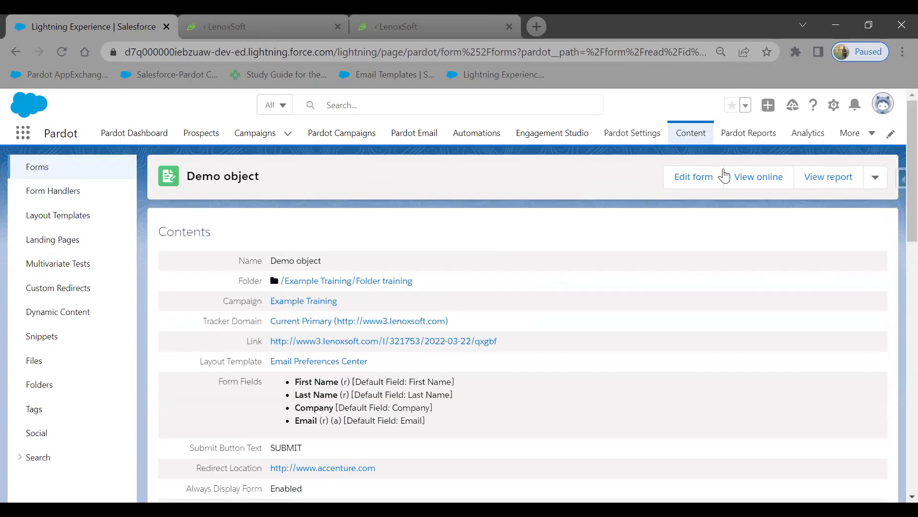
left_click(885, 190)
left_click(851, 206)
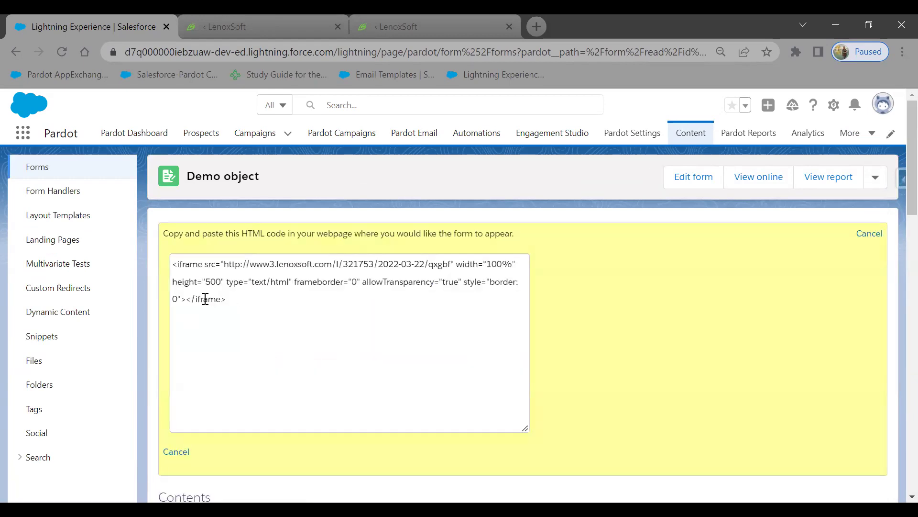
left_click_drag(270, 297, 160, 266)
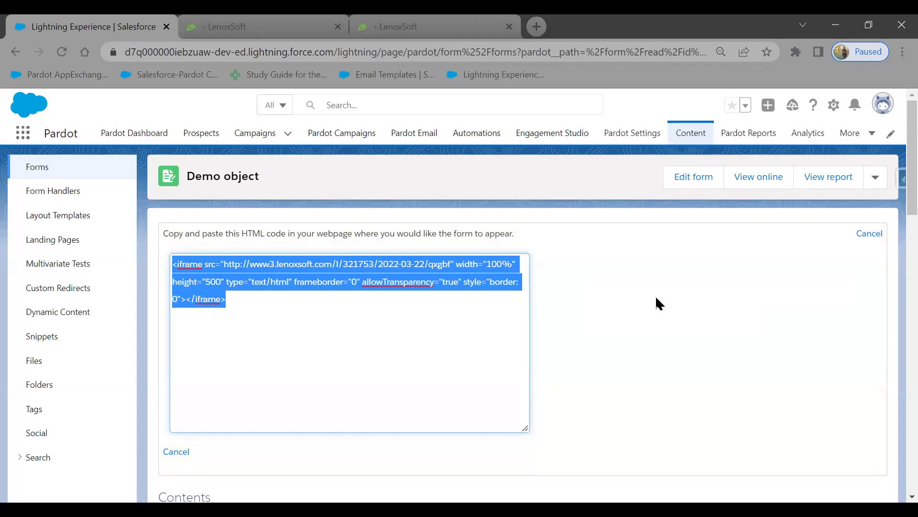
left_click(878, 237)
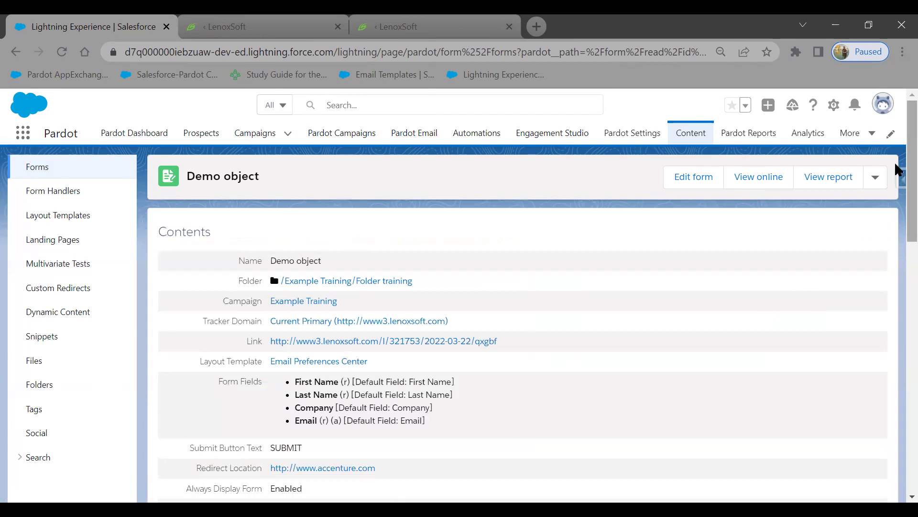
scroll(895, 164, "down", 1)
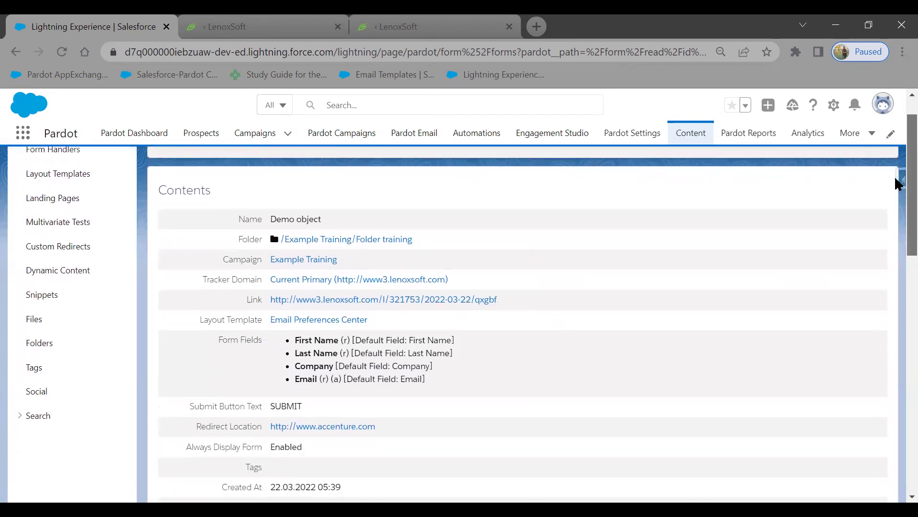
scroll(895, 182, "down", 1)
scroll(895, 208, "down", 2)
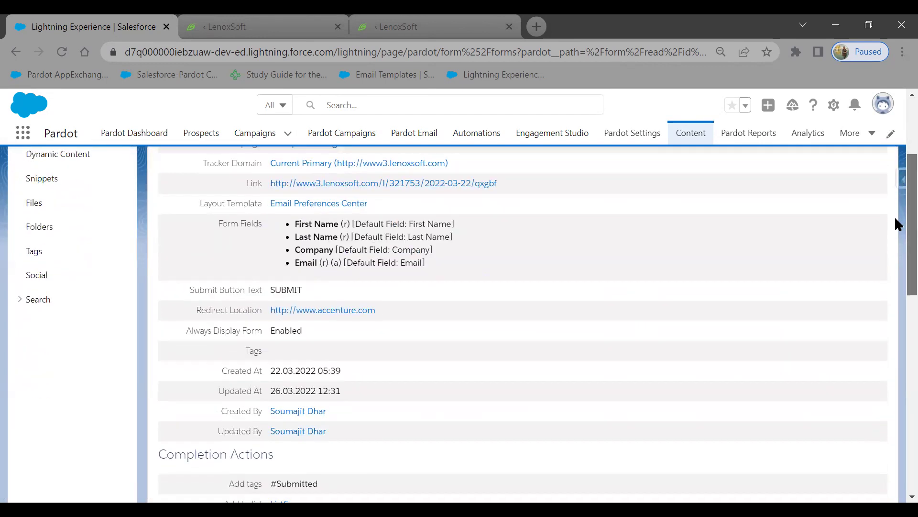
scroll(894, 218, "down", 1)
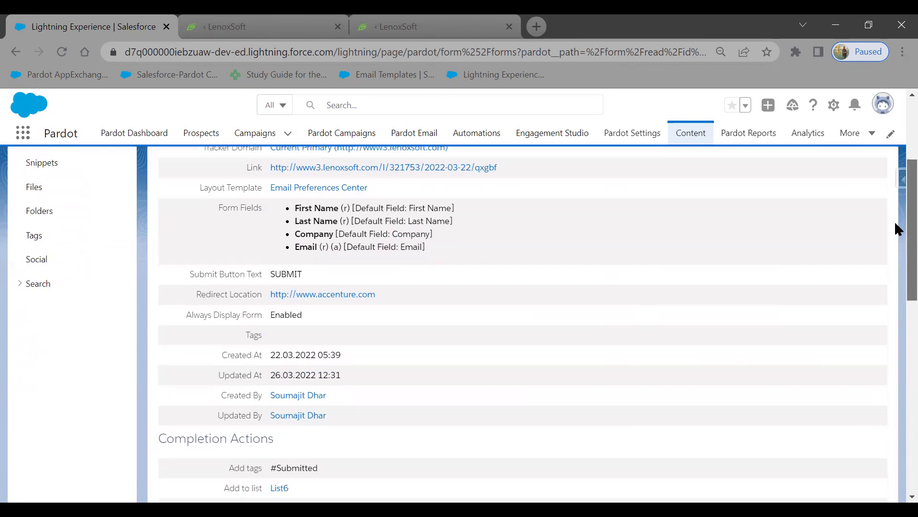
scroll(896, 232, "down", 1)
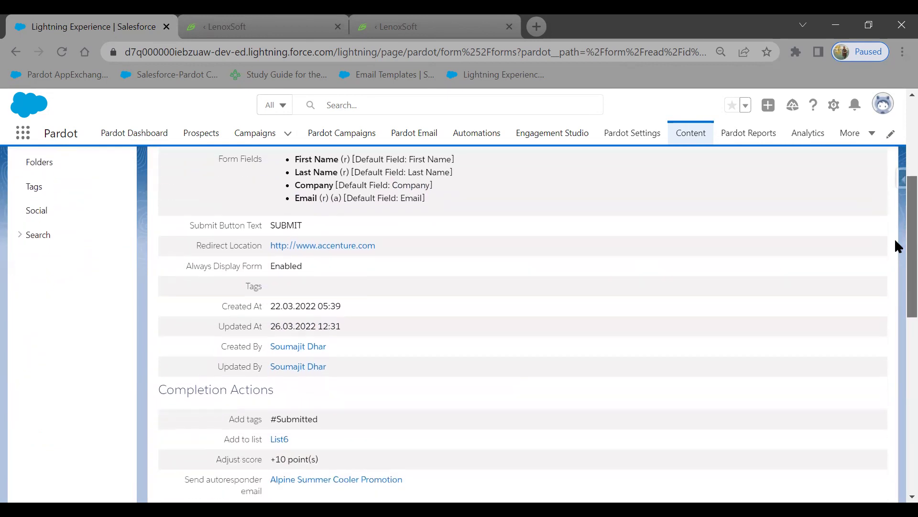
scroll(894, 245, "down", 1)
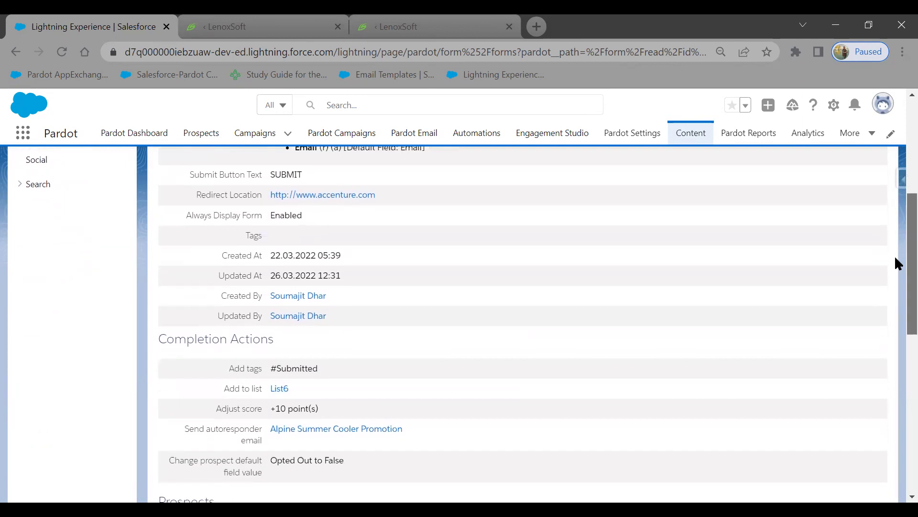
scroll(895, 231, "up", 6)
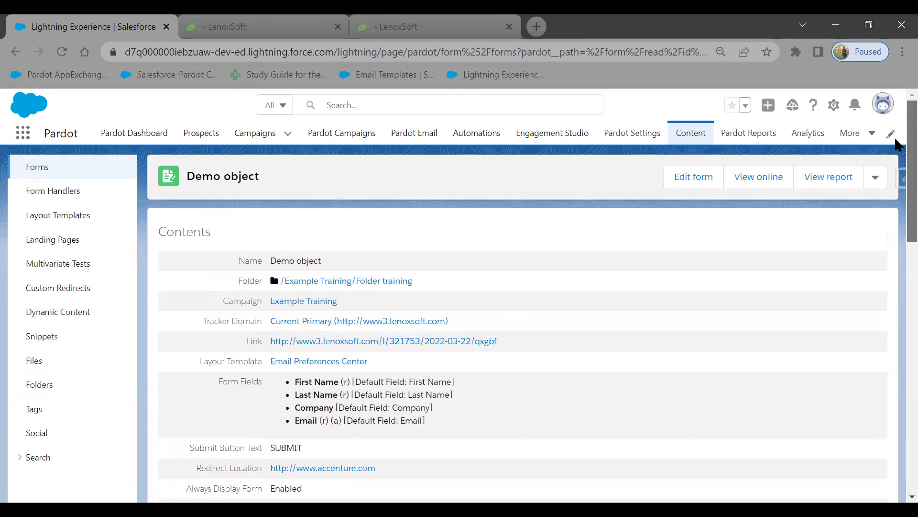
Step: Review the live Demo object form and its reCAPTCHA on the LenoxSoft page, then return to Pardot
left_click(753, 178)
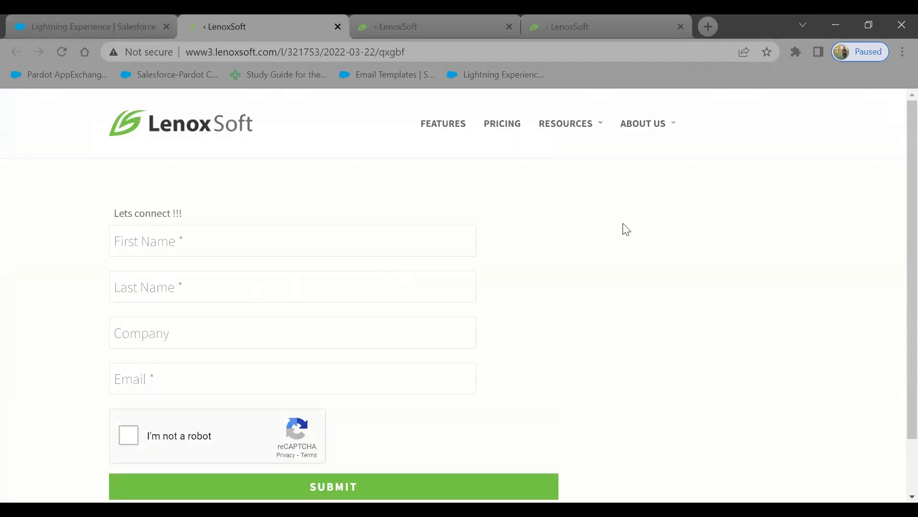
scroll(896, 316, "down", 2)
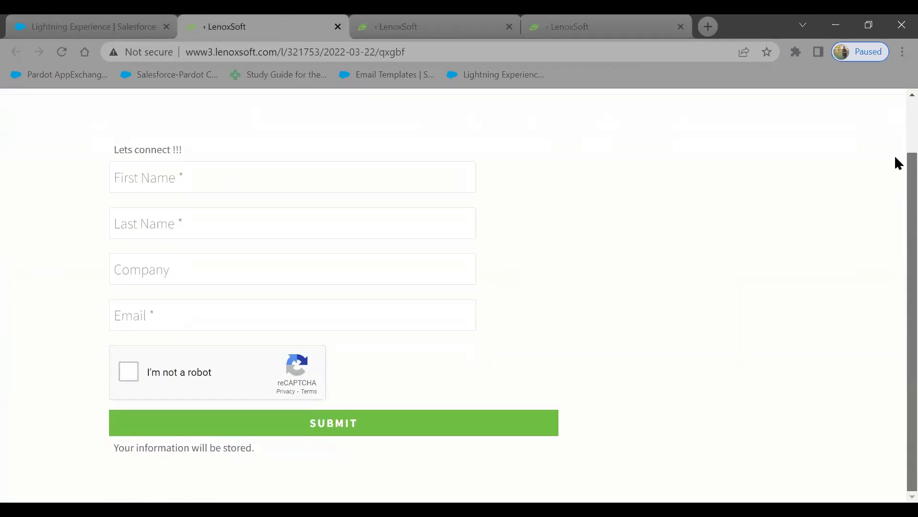
scroll(896, 163, "up", 2)
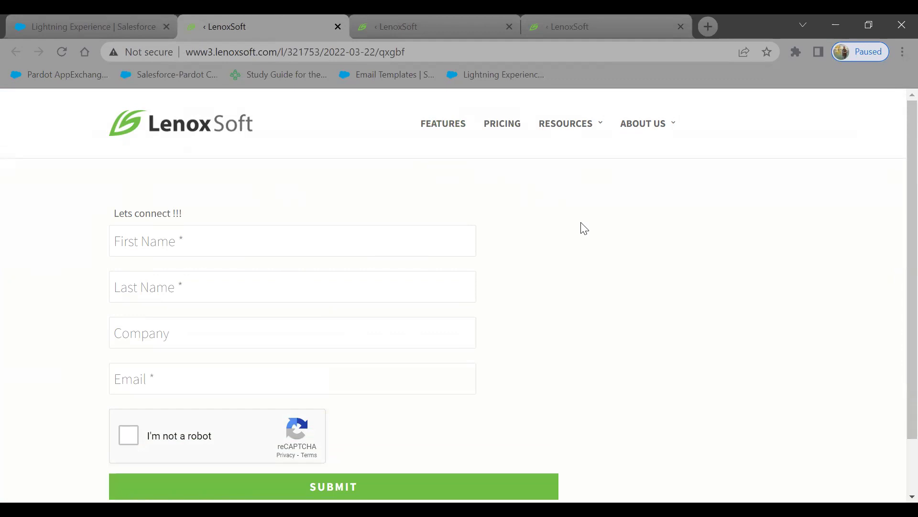
left_click(91, 21)
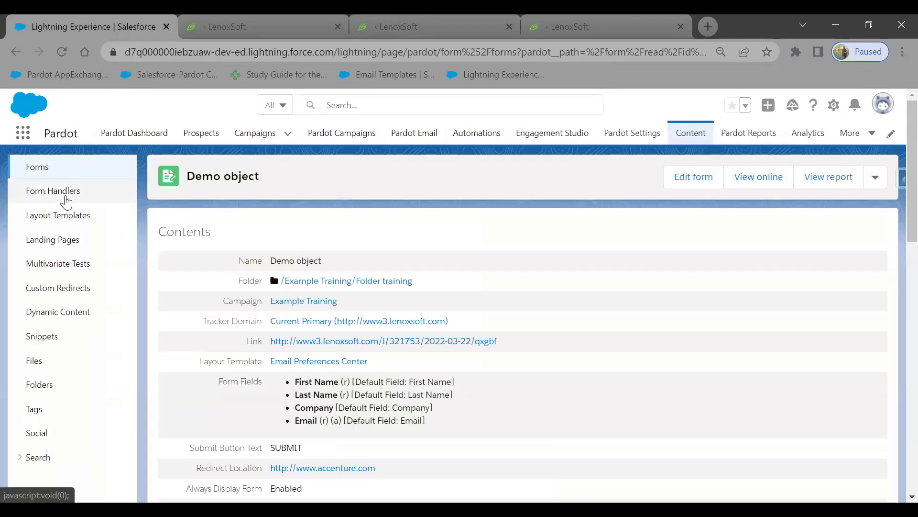
Step: Review the Demo object form handler's www3.lenoxsoft.com endpoint URL and Referring Url success and error locations
left_click(66, 197)
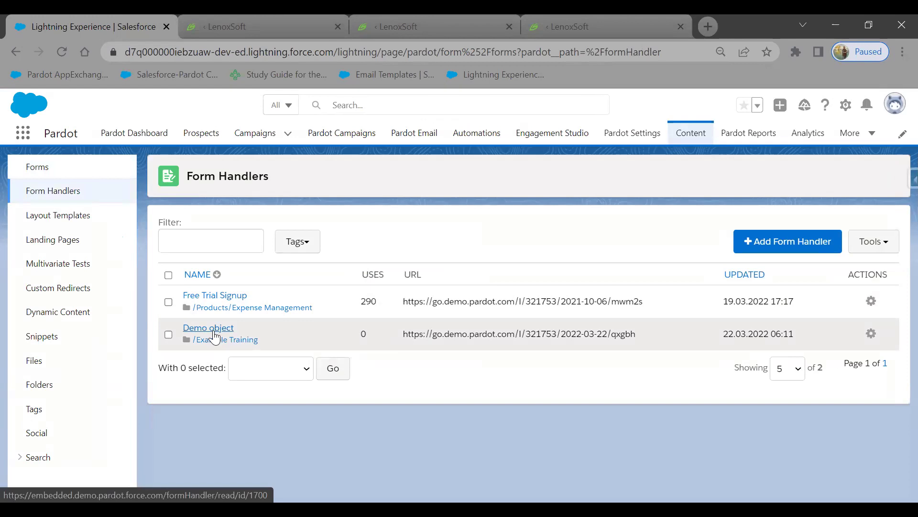
left_click(213, 334)
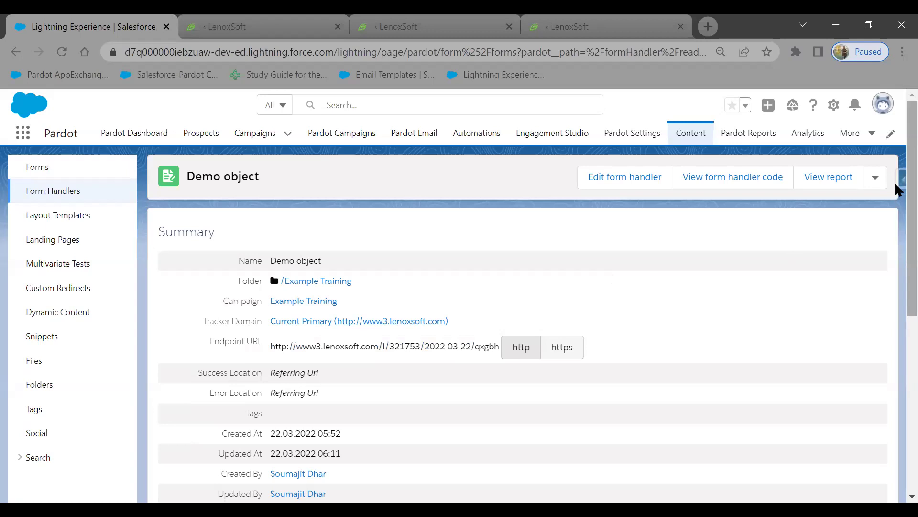
scroll(895, 245, "down", 1)
scroll(896, 177, "up", 2)
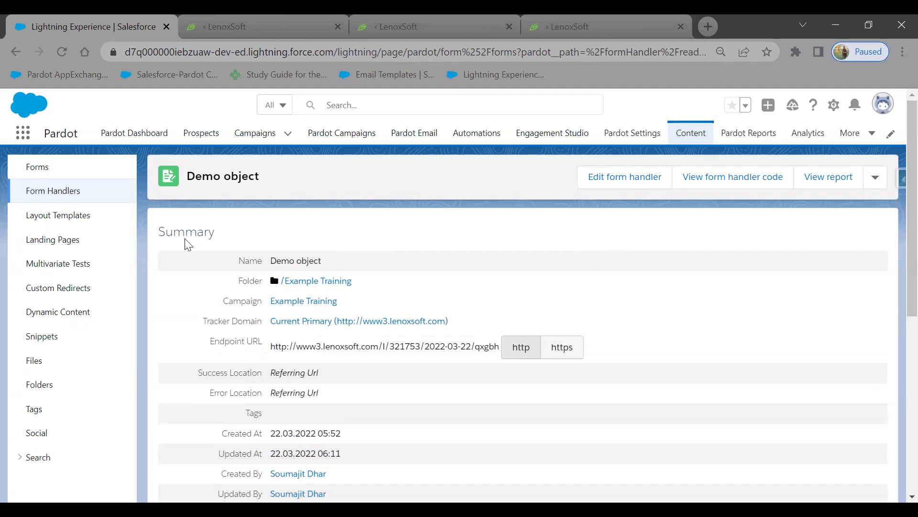
left_click(52, 191)
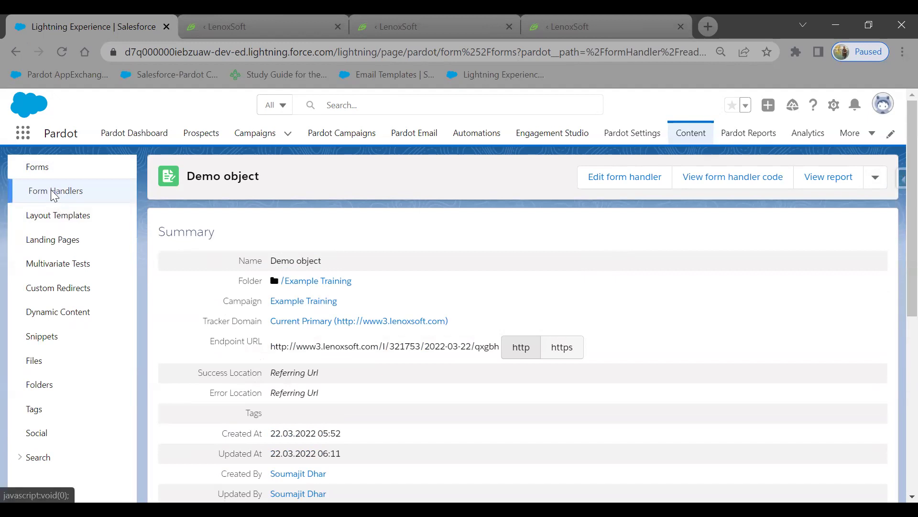